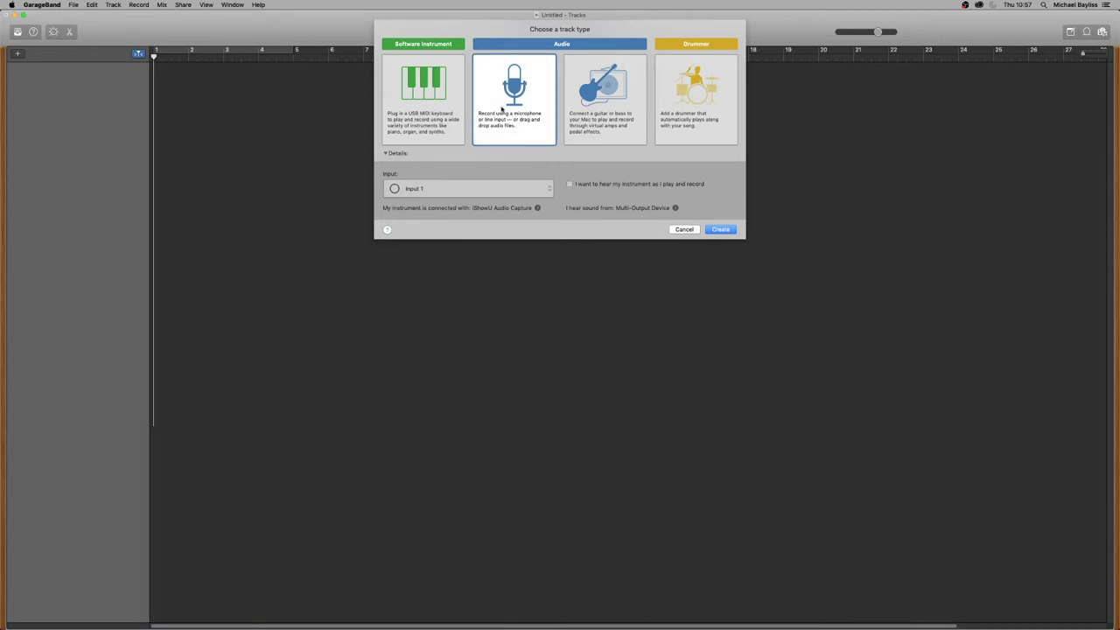
Step: Create an audio track for microphone or line input, and hide the sound library and smart controls
double_click(502, 109)
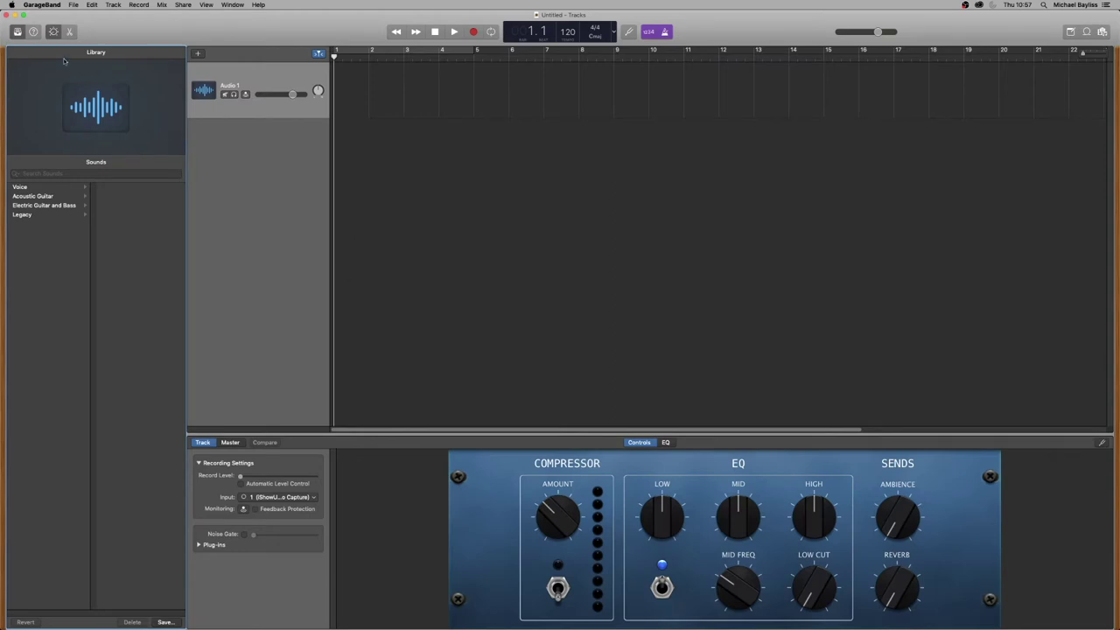
click(51, 32)
click(19, 32)
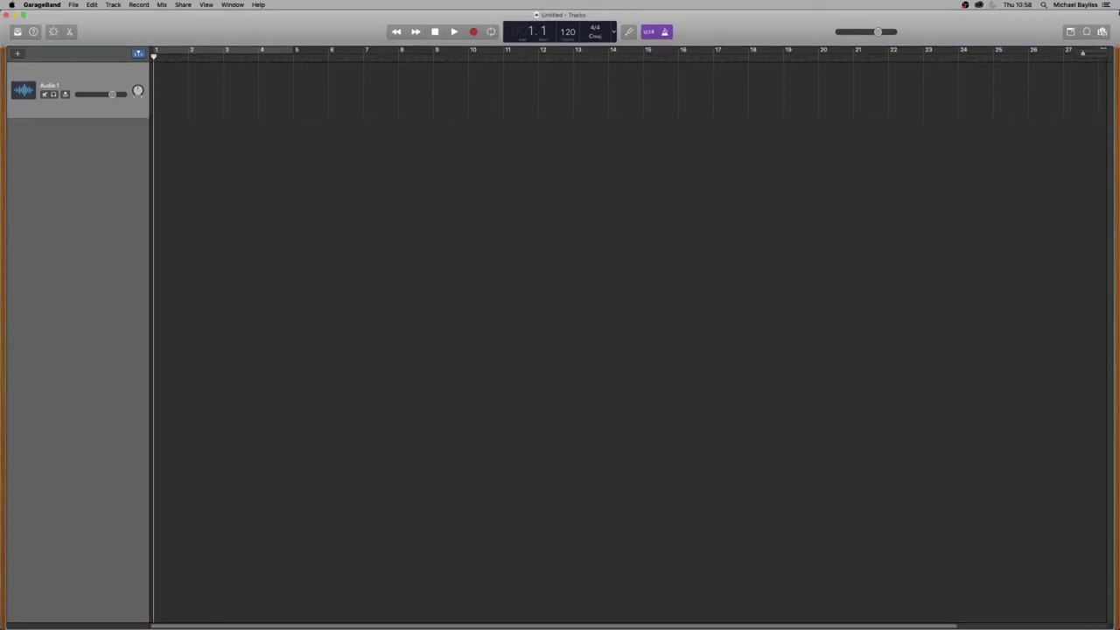
Step: Shrink the project window to expose the desktop and import recording part 2.wav onto the first track at bar 1
drag(1117, 9, 953, 38)
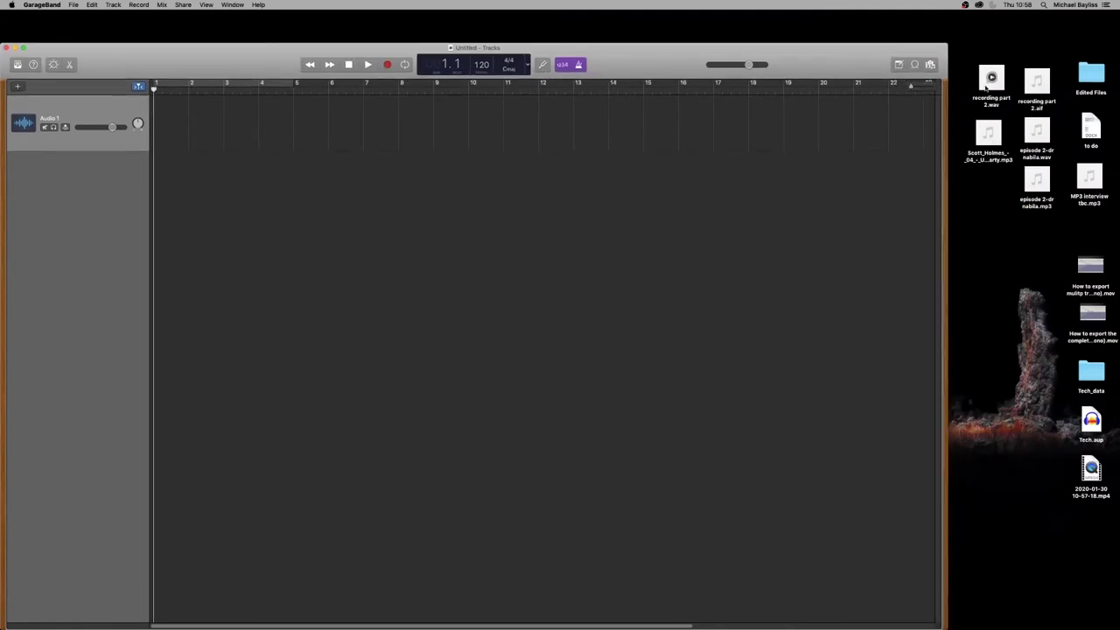
drag(990, 81, 129, 172)
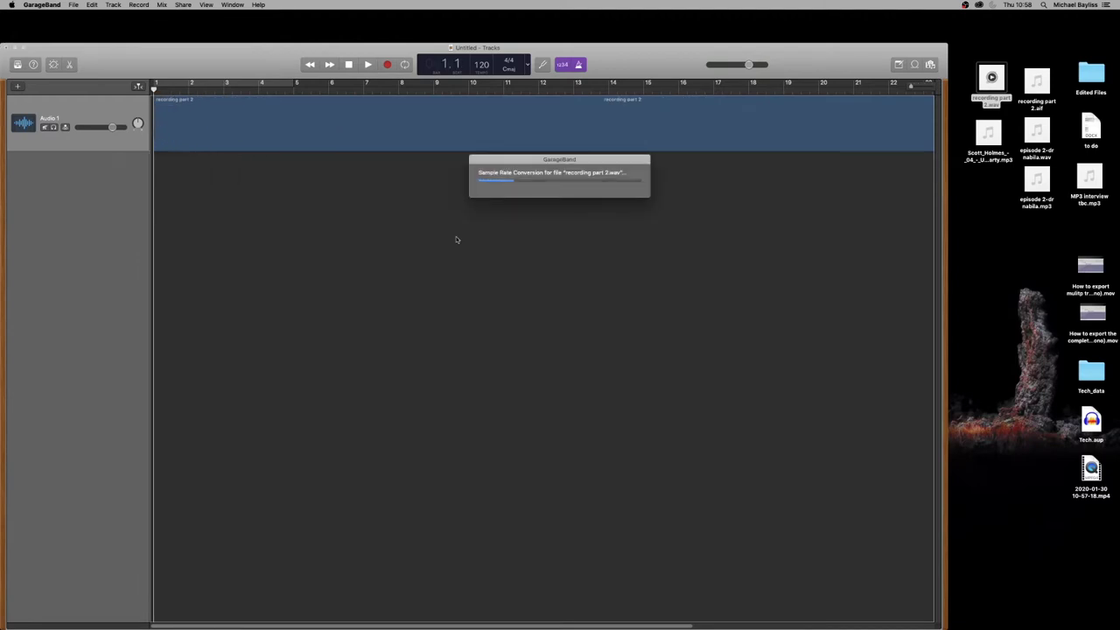
Step: Add a second audio track, import the Upbeat Party MP3 onto it at bar 1, and enlarge the project window again
double_click(73, 178)
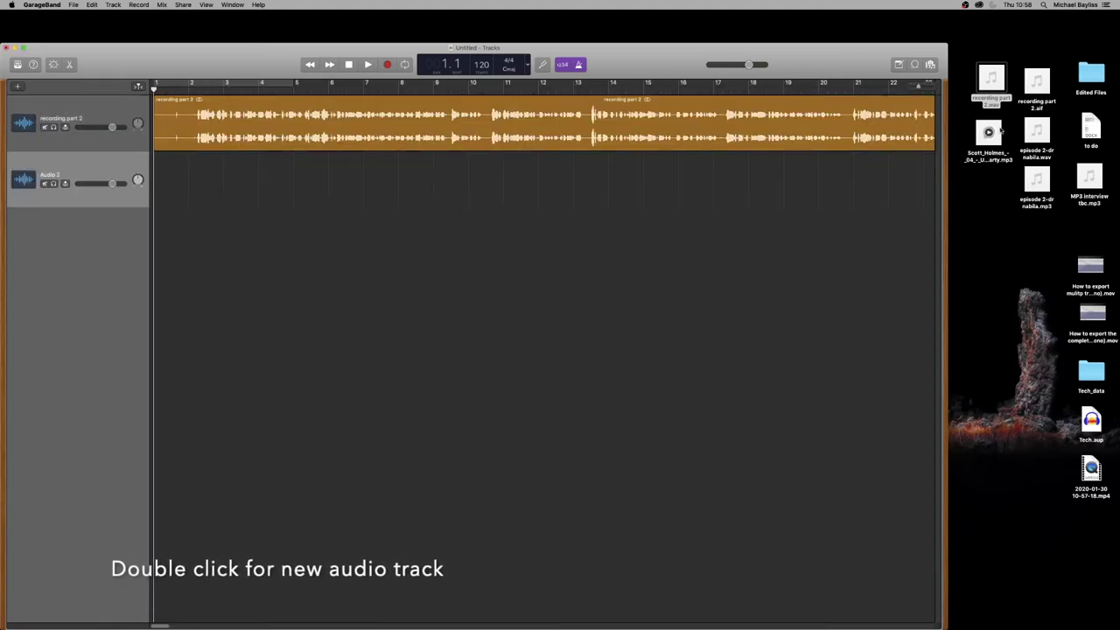
drag(992, 132, 211, 196)
drag(989, 133, 176, 195)
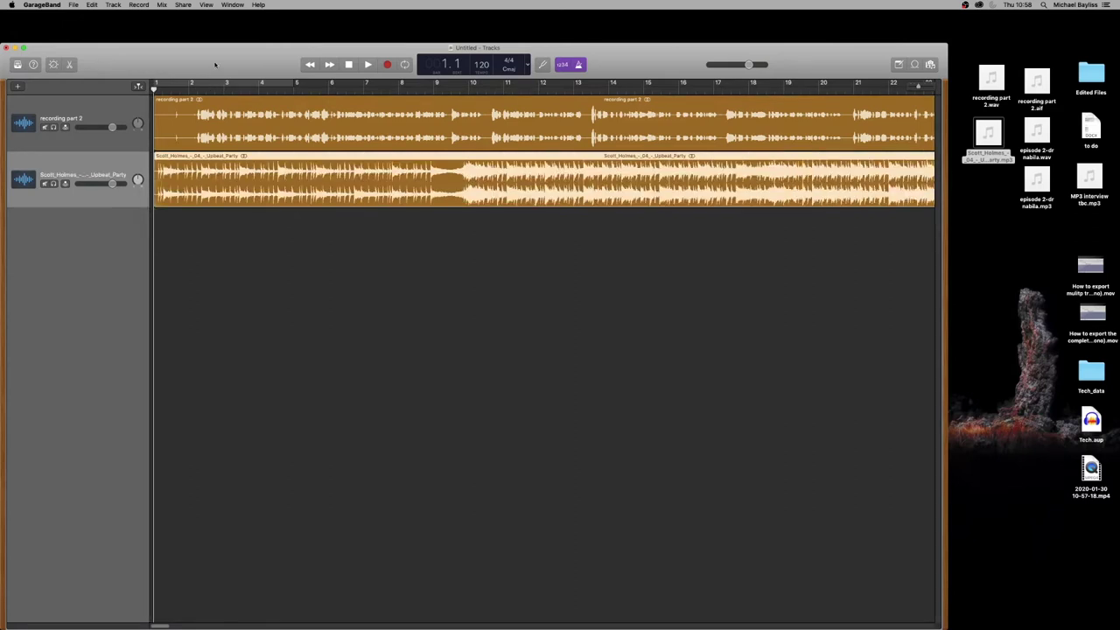
drag(947, 44, 1107, 10)
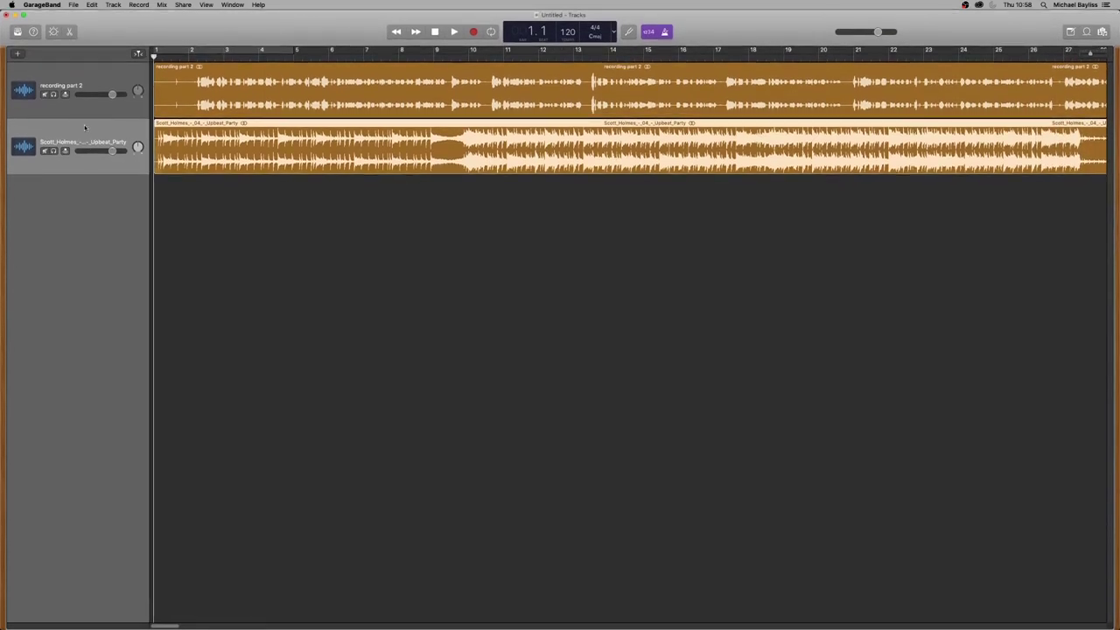
Step: Mute the music track and trim the start of the recording part 2 region to bar 2
click(45, 150)
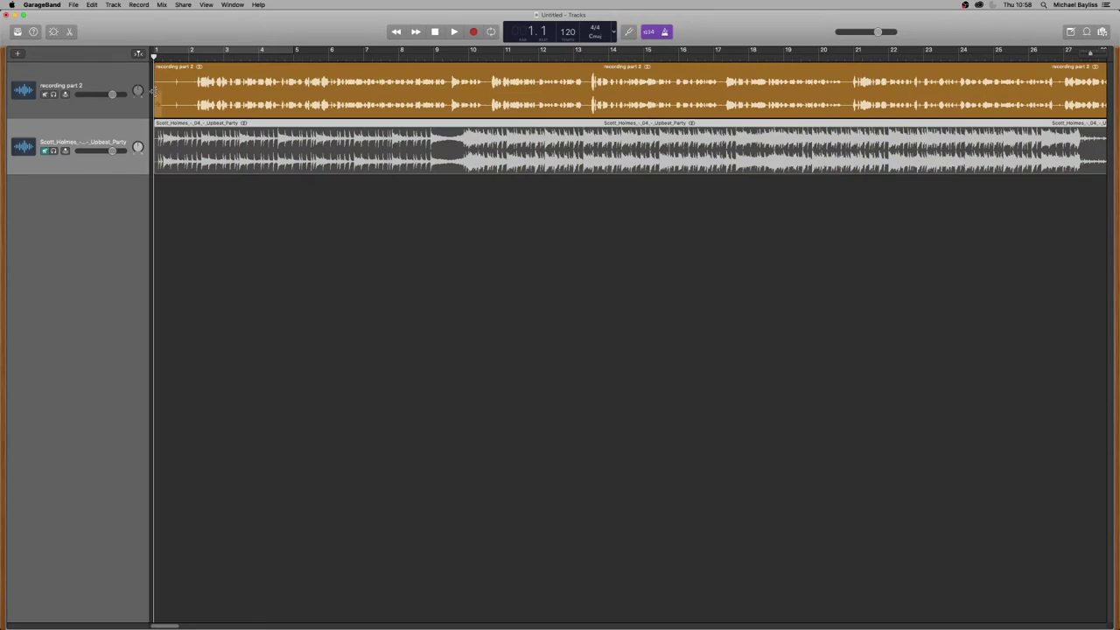
drag(154, 91, 192, 96)
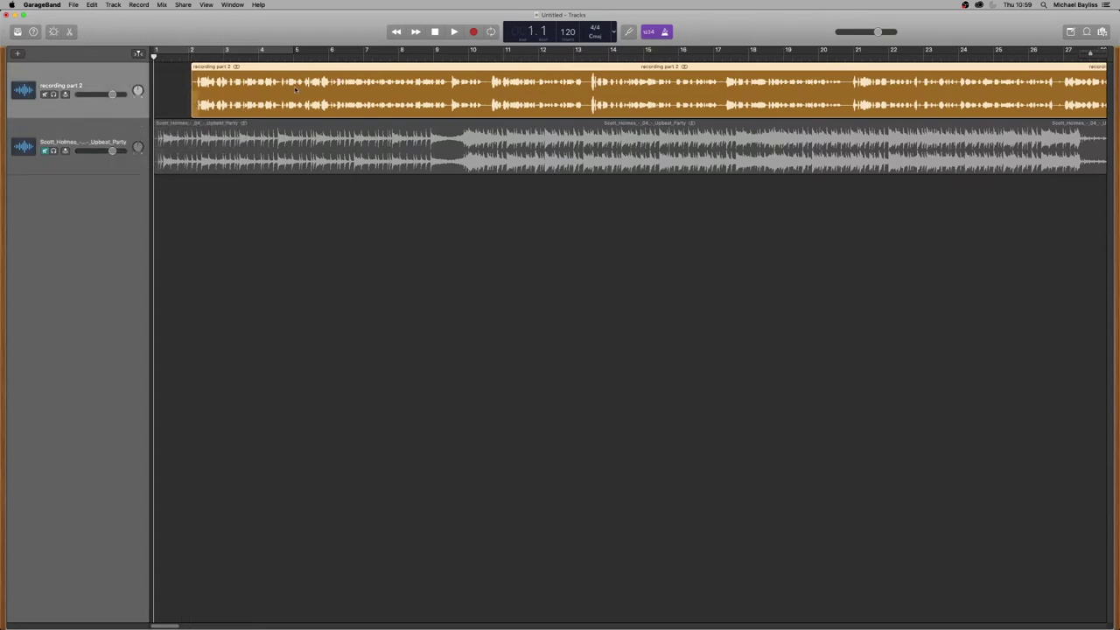
Step: Move the recording part 2 region along its track so that it starts at bar 11
drag(296, 90, 541, 106)
click(429, 140)
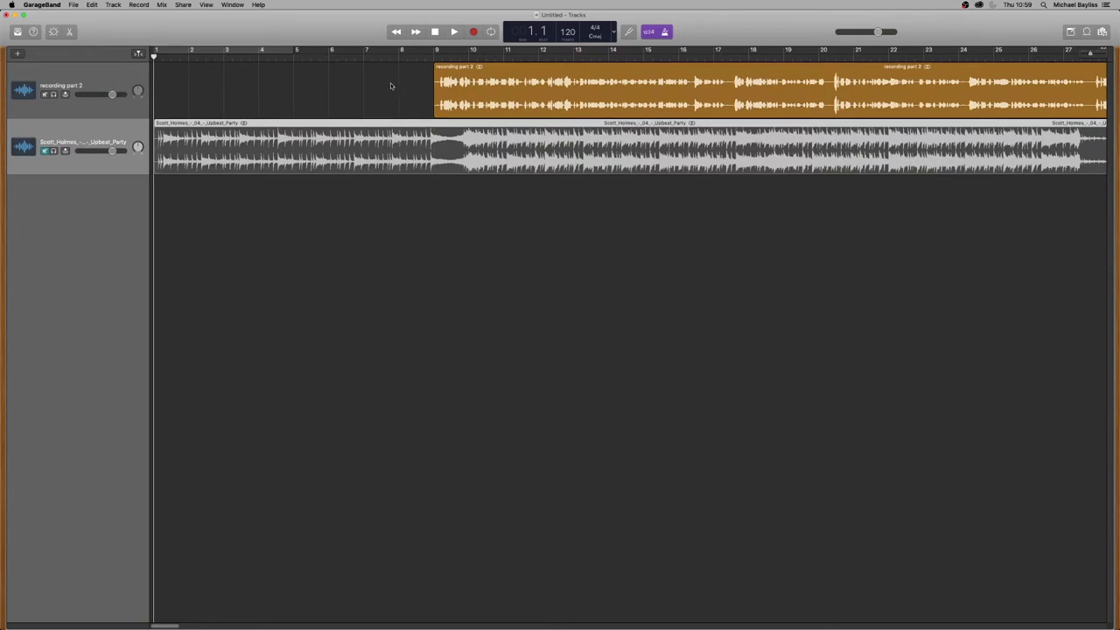
drag(467, 83, 538, 82)
Step: Split the Upbeat Party music region at position 9.2, in the quiet gap before the music builds again
click(452, 56)
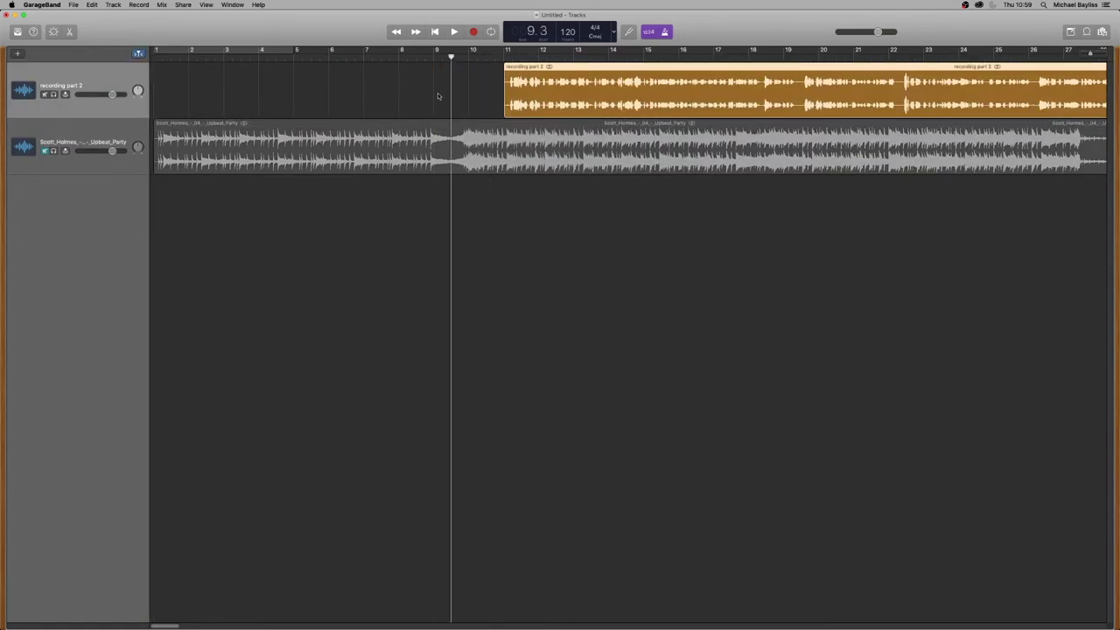
click(433, 148)
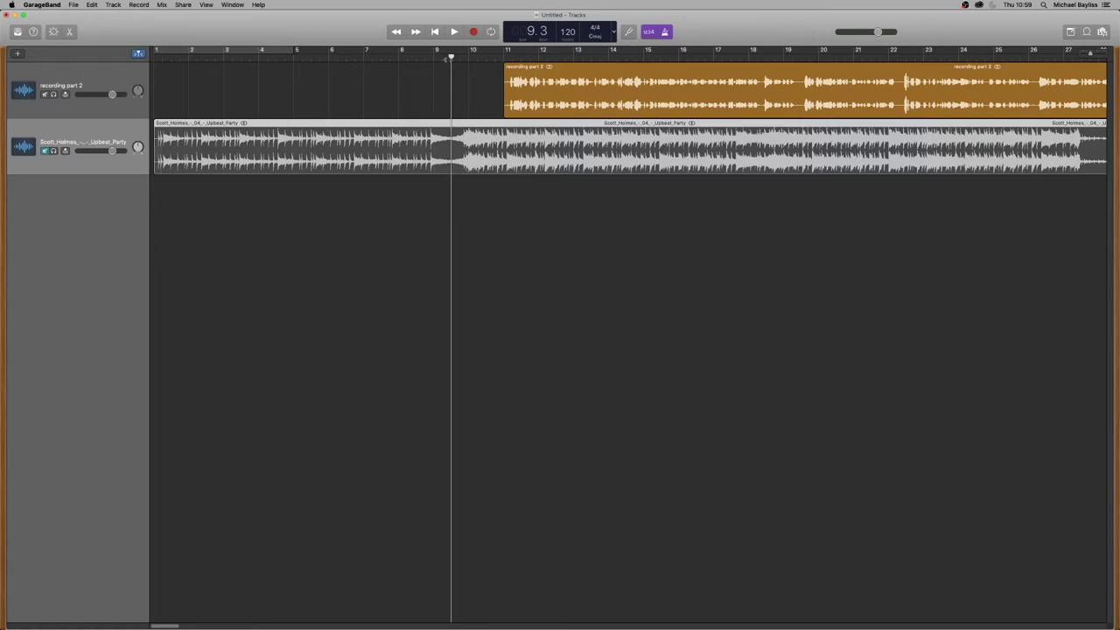
drag(452, 57, 447, 58)
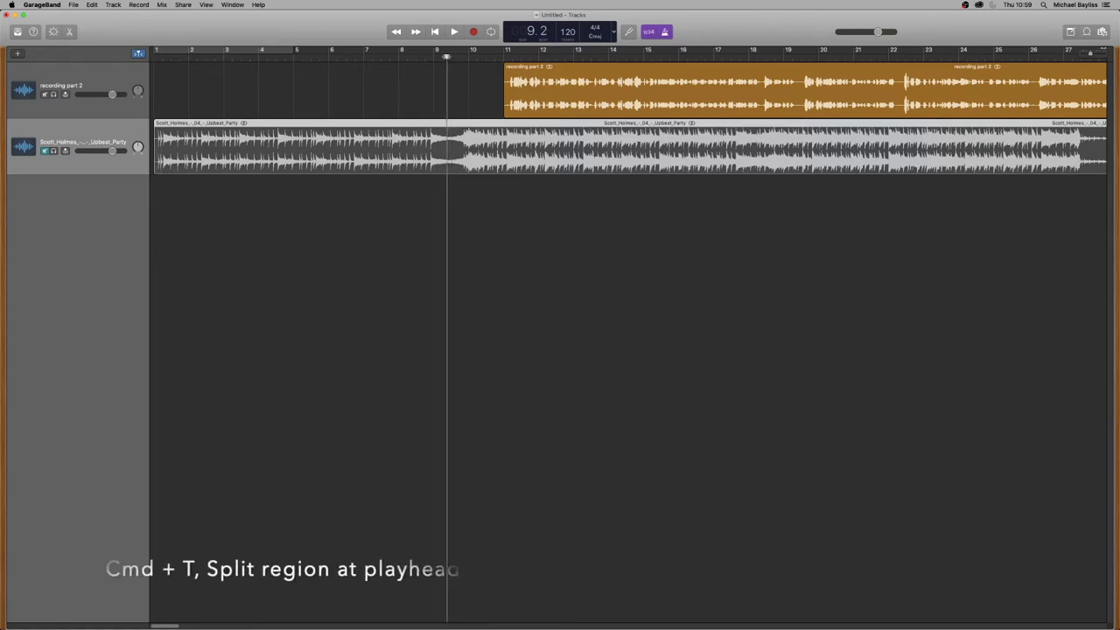
click(75, 5)
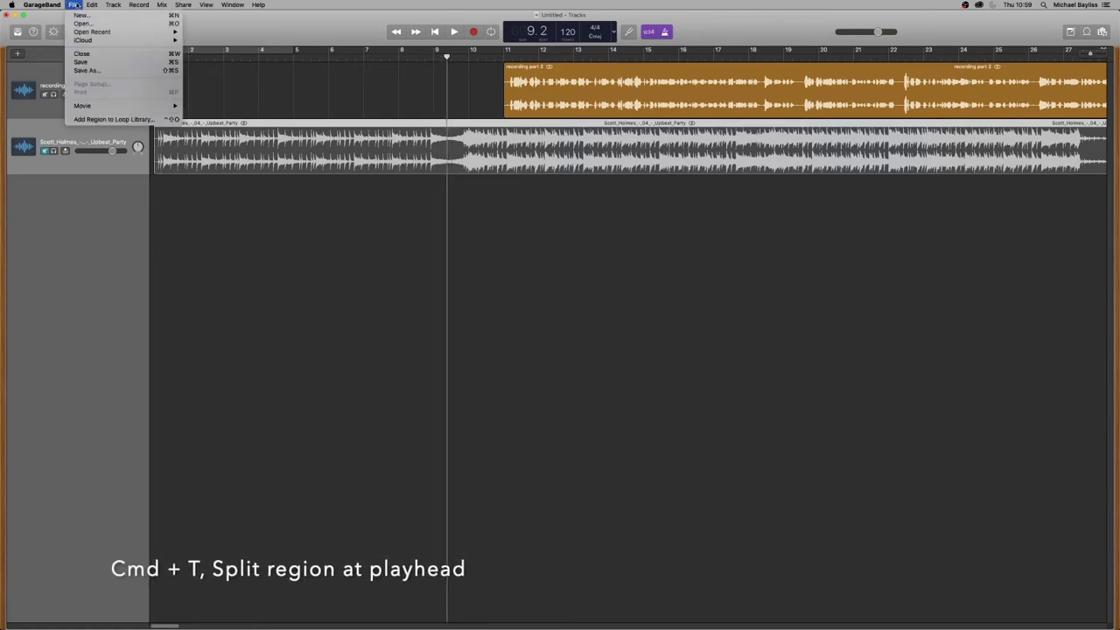
mouse_move(96, 5)
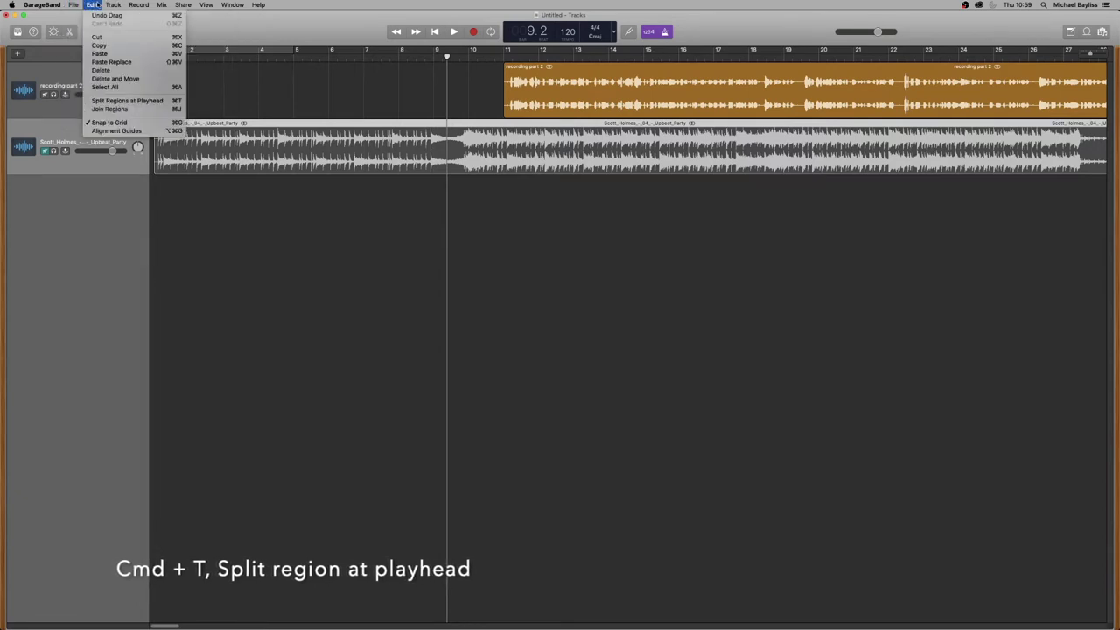
click(165, 103)
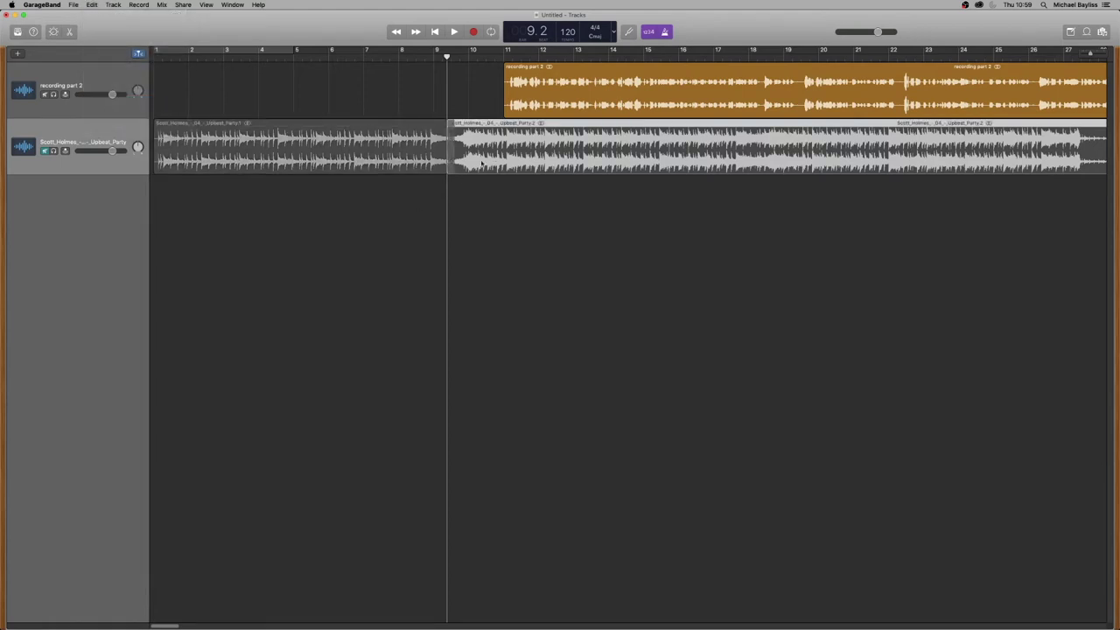
Step: Add a third audio track, move the second part of the split music onto it, and mute that track
double_click(115, 190)
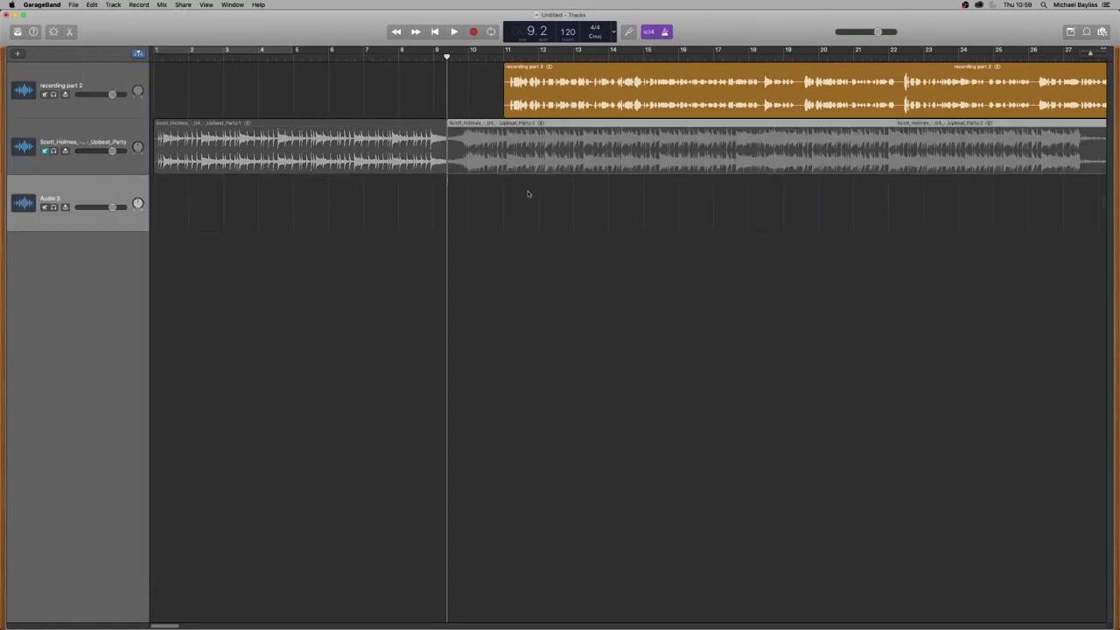
drag(528, 149, 528, 204)
click(45, 208)
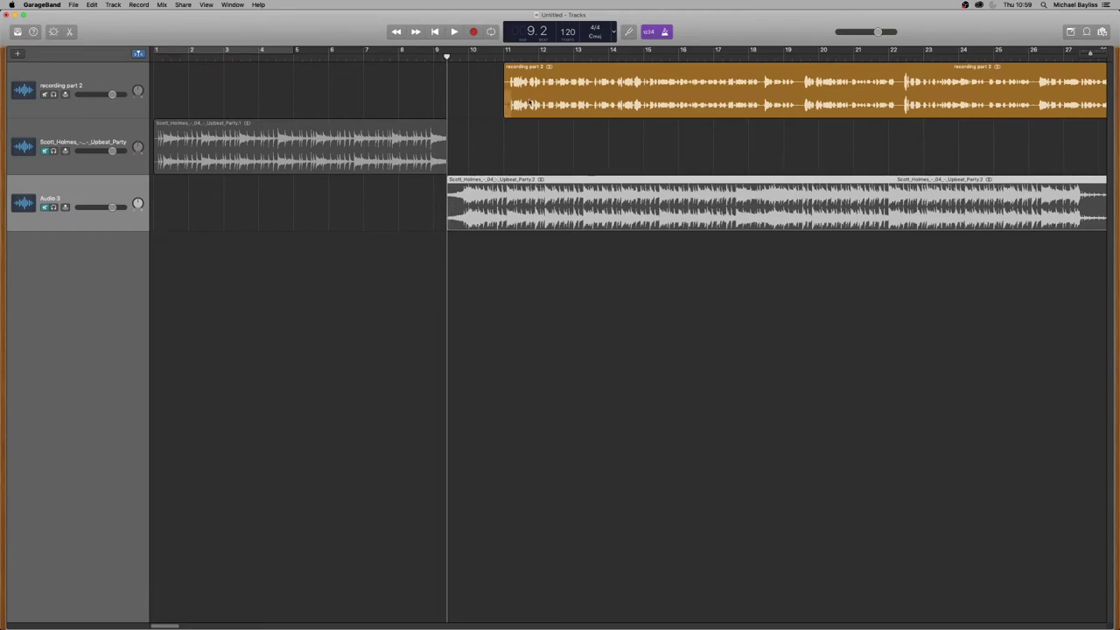
Step: Move the recording region to start at bar 9 and the second music region to the end of the recording
drag(530, 103, 459, 103)
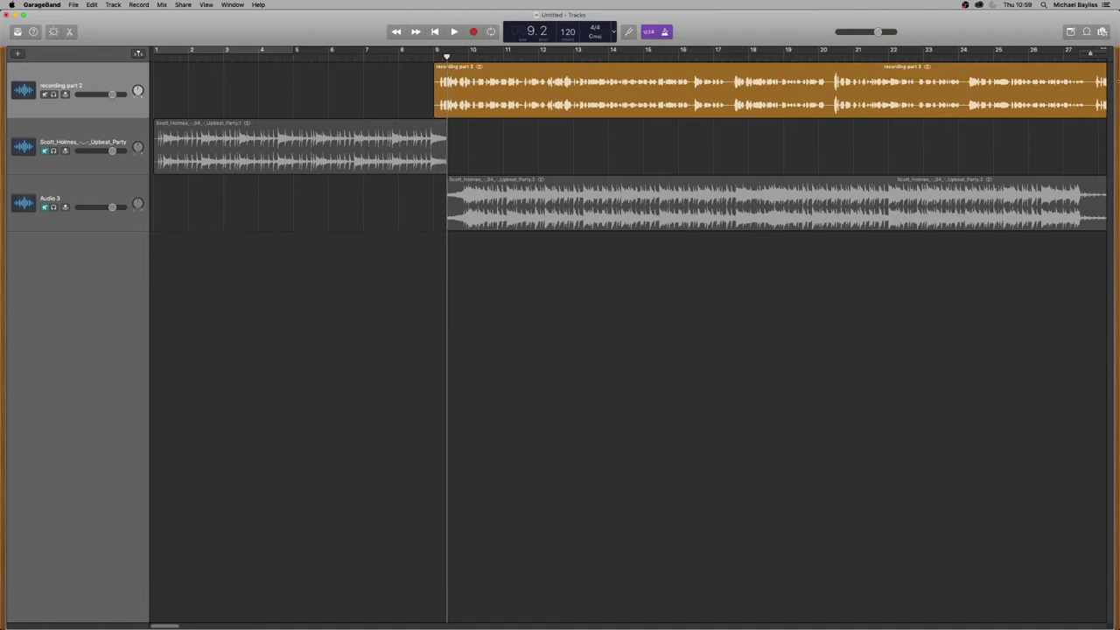
drag(1088, 53, 1077, 54)
key(super+Left)
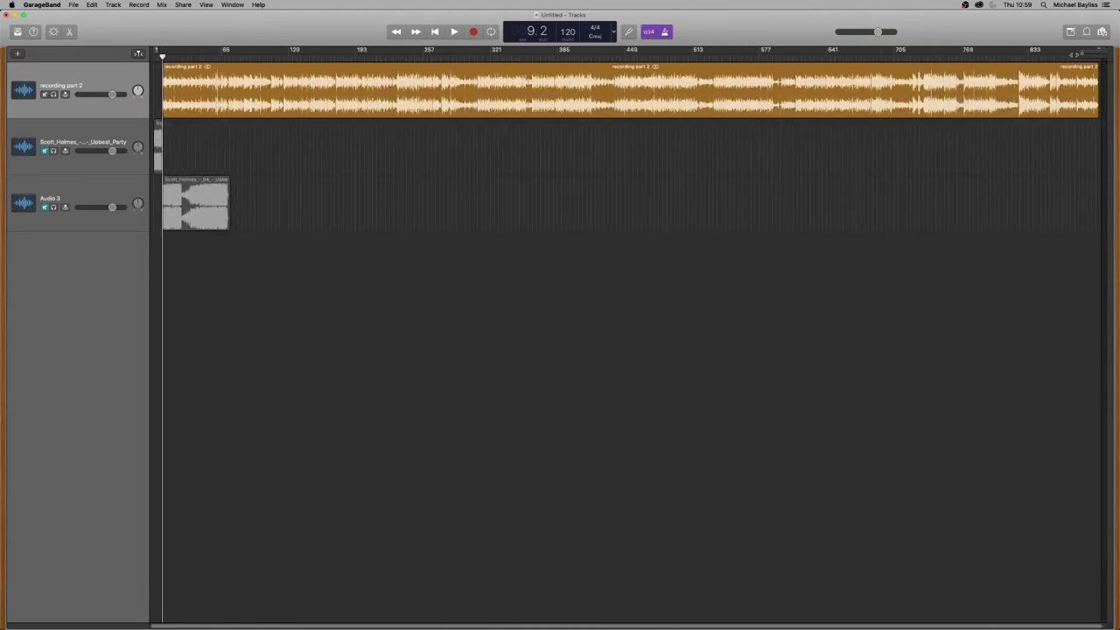
drag(198, 227, 1075, 232)
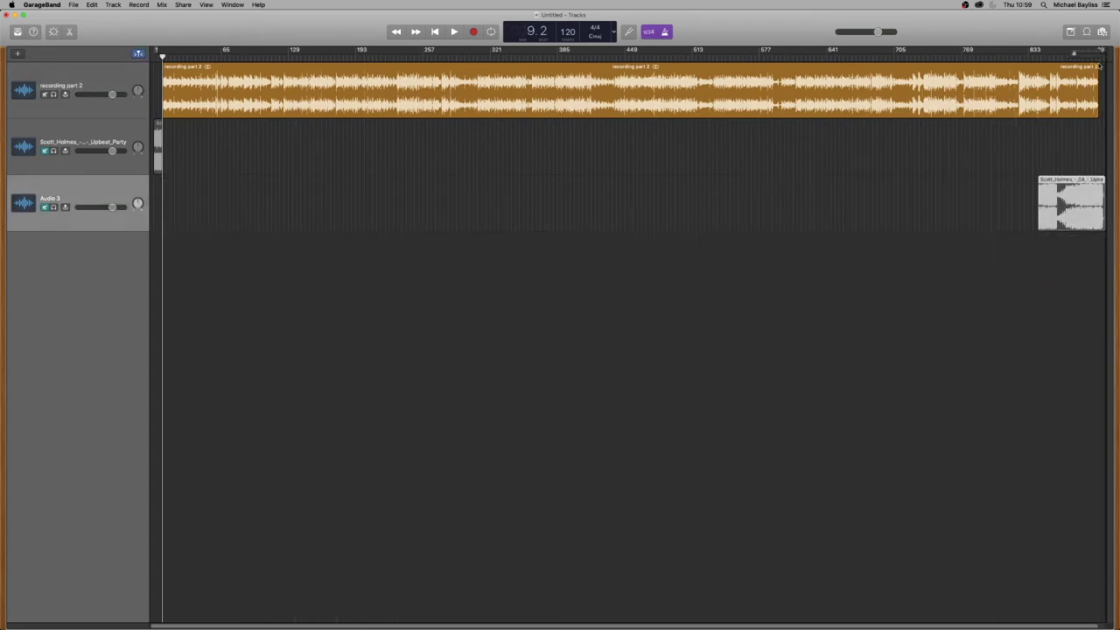
drag(1061, 188, 1083, 199)
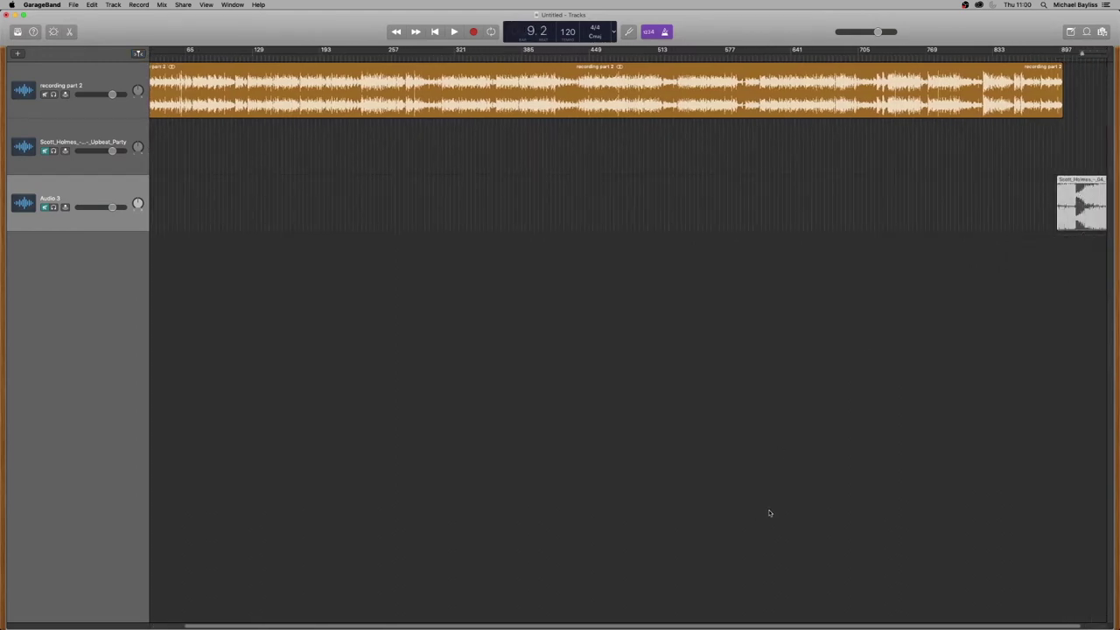
Step: Shift the closing music region to start at bar 898 and trim the recording's end to about half a bar after that
click(1067, 60)
drag(1068, 53, 1091, 53)
drag(577, 187, 812, 193)
drag(724, 99, 650, 109)
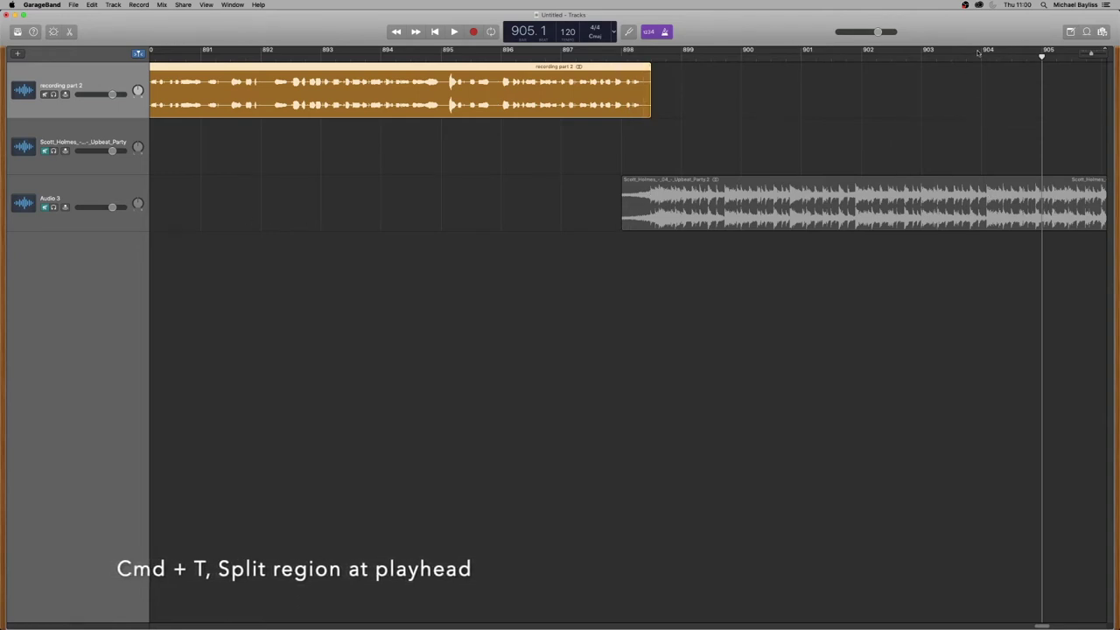
Step: Split the closing music region at bar 904 and delete the part after the split
key(comma)
click(626, 217)
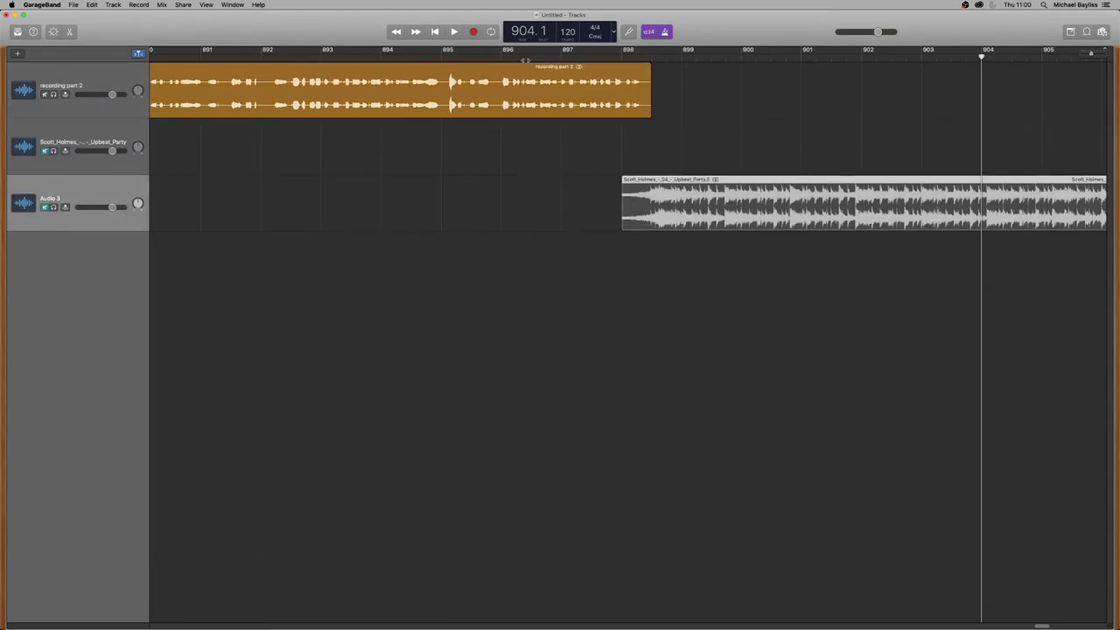
key(super+t)
key(Delete)
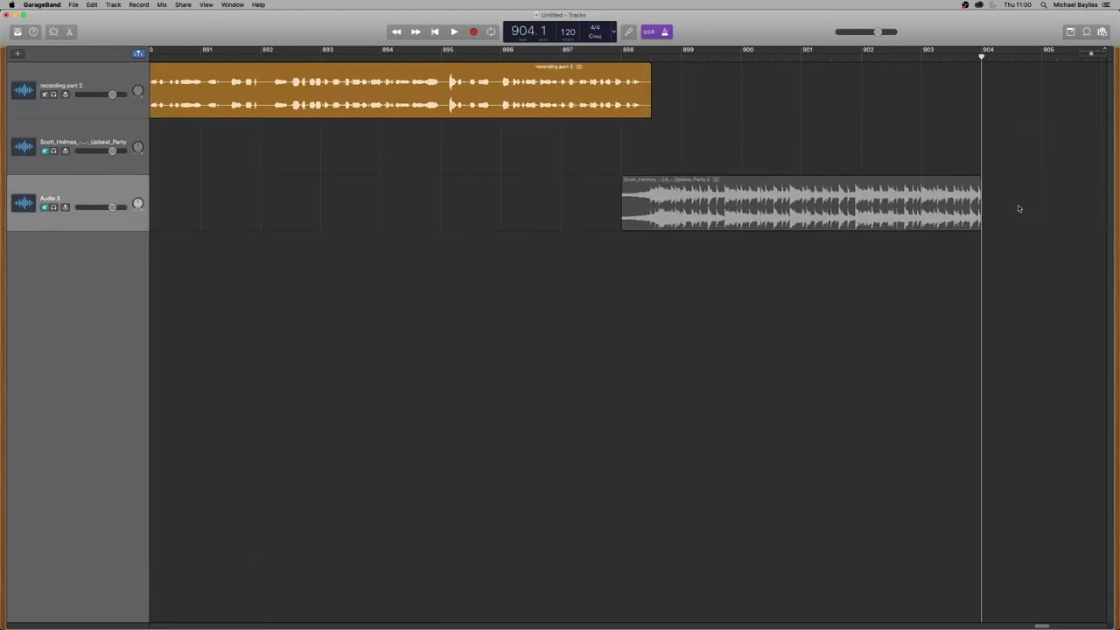
drag(978, 208, 983, 209)
Step: Play the recording from about bar 847 to listen to the quieter passage there
click(786, 565)
key(super+Left)
key(super+Left)
key(super+Left)
key(super+Left)
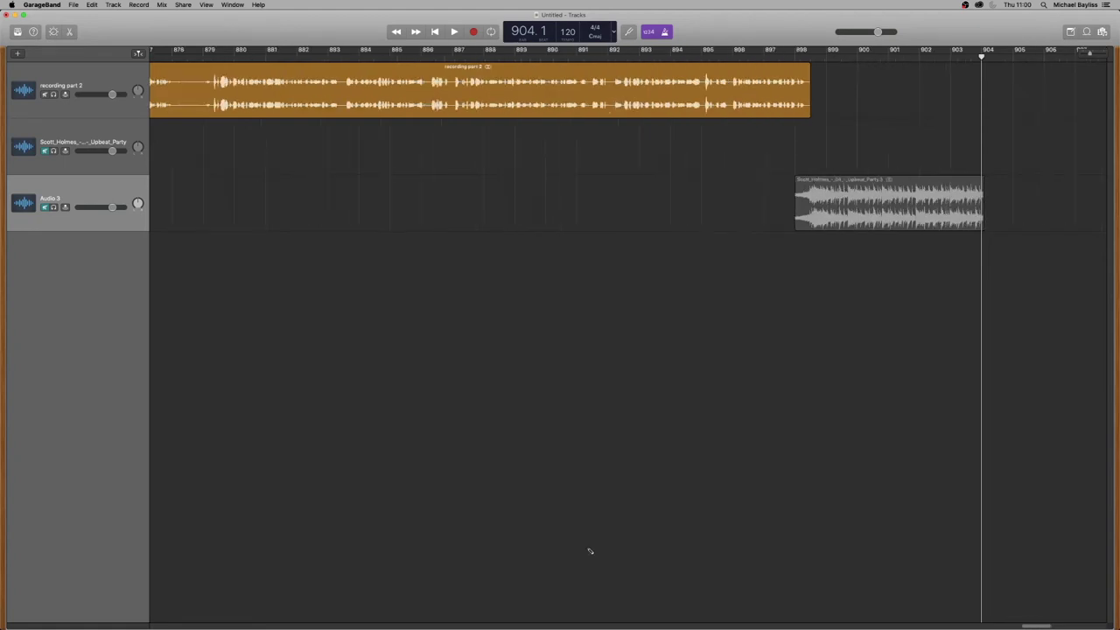
key(super+Left)
key(super+Left)
key(super+Left)
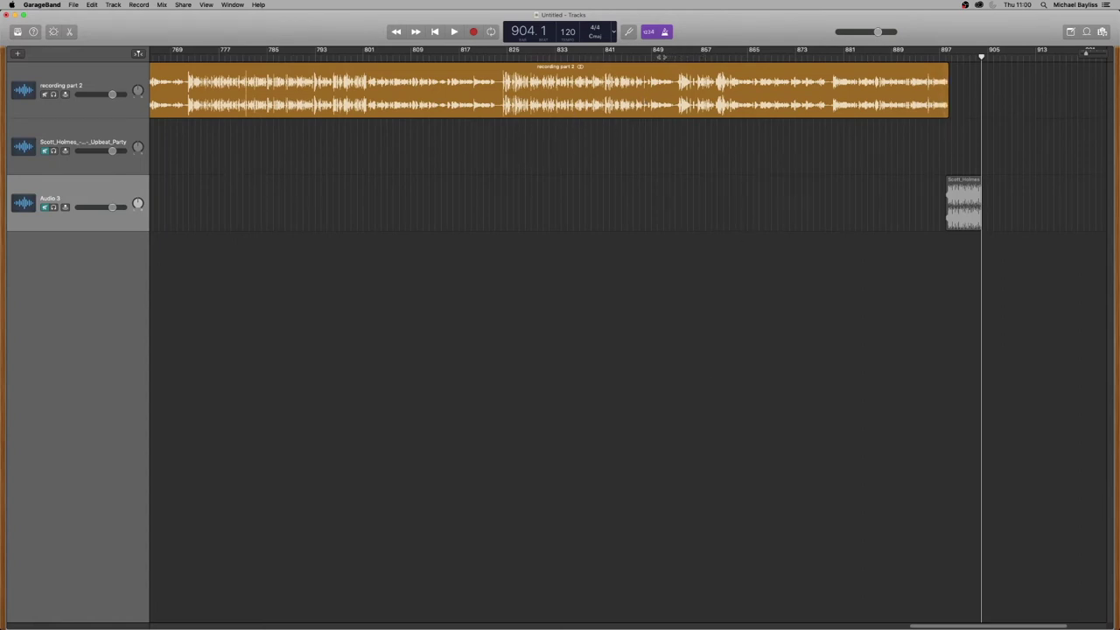
click(662, 57)
key(super+Right)
key(super+Right)
key(super+Right)
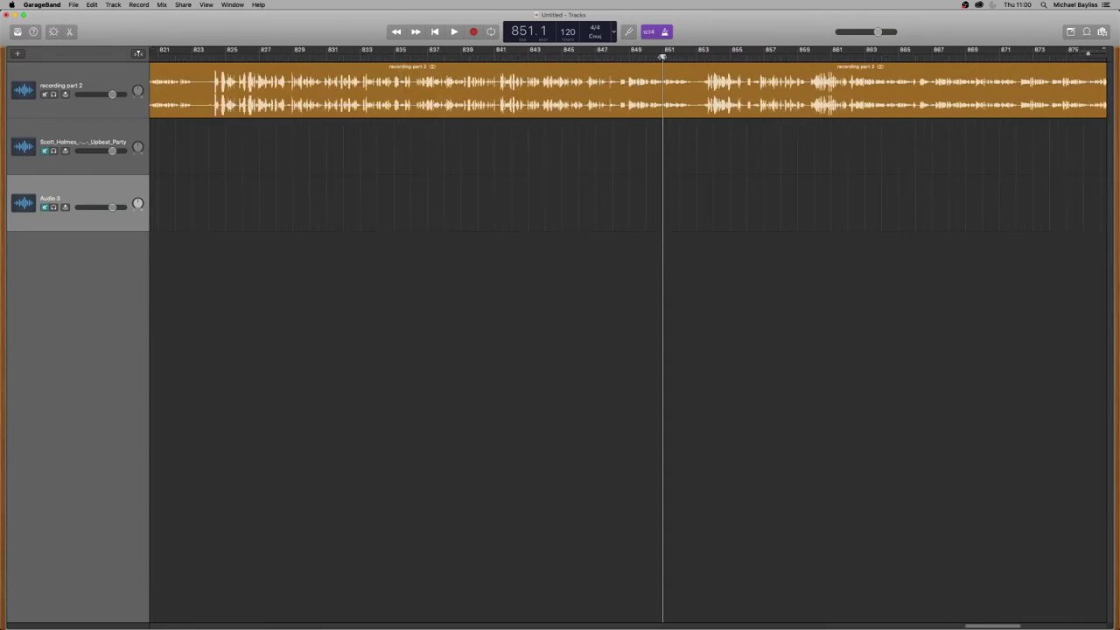
click(603, 59)
key(space)
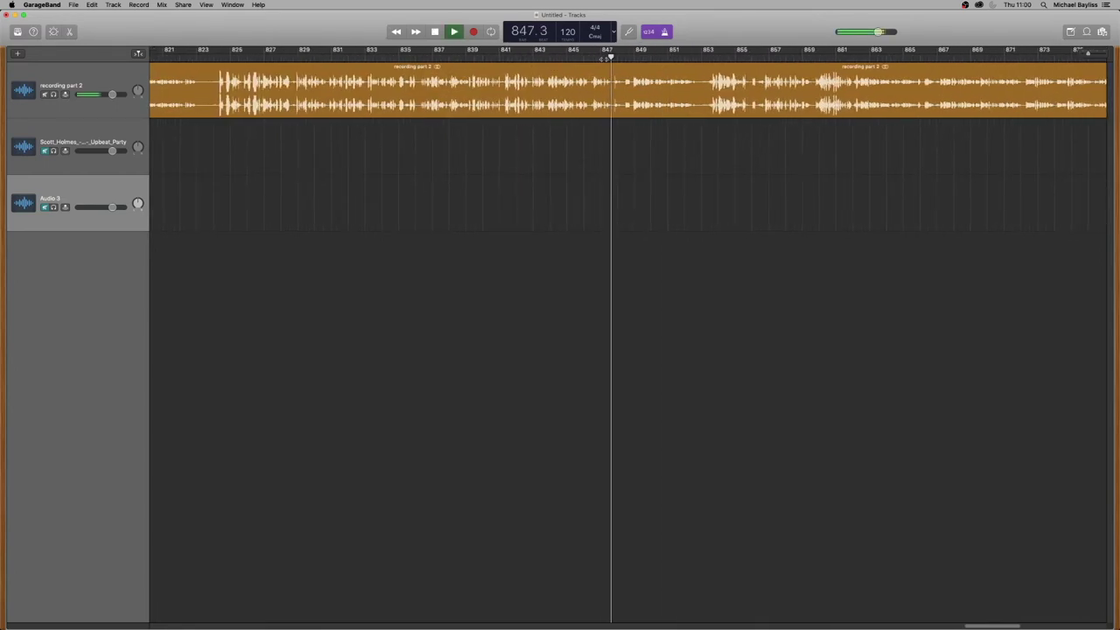
Step: Turn off the metronome click and the count-in
click(665, 33)
click(649, 33)
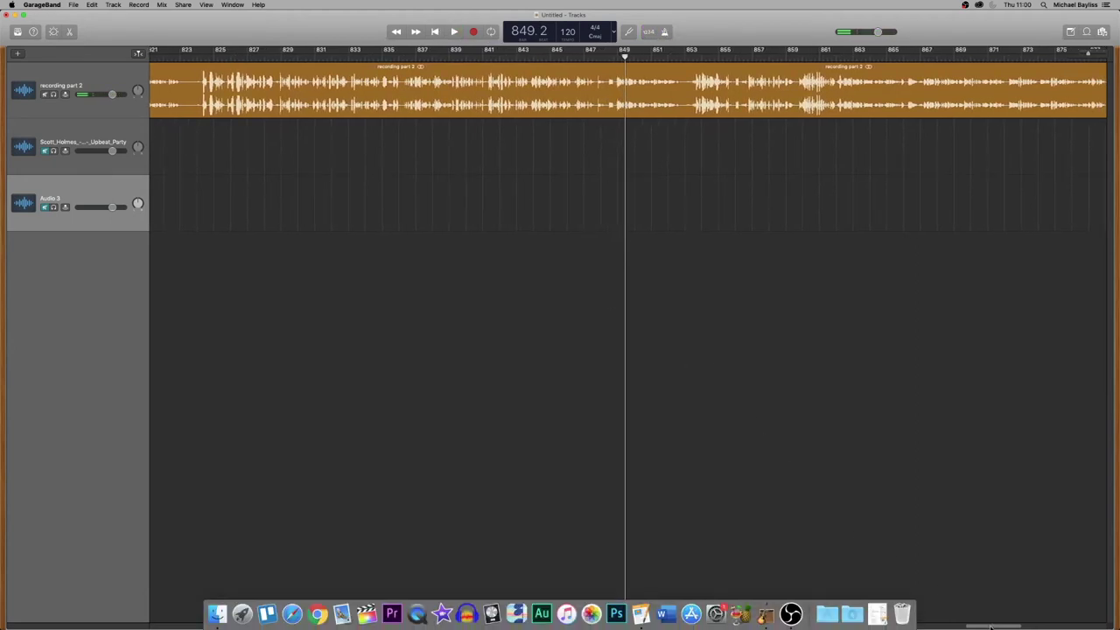
Step: Play the quiet passage of the recording from about bar 764 and stop after a short listen
drag(990, 626, 981, 628)
scroll(981, 627, left, 3)
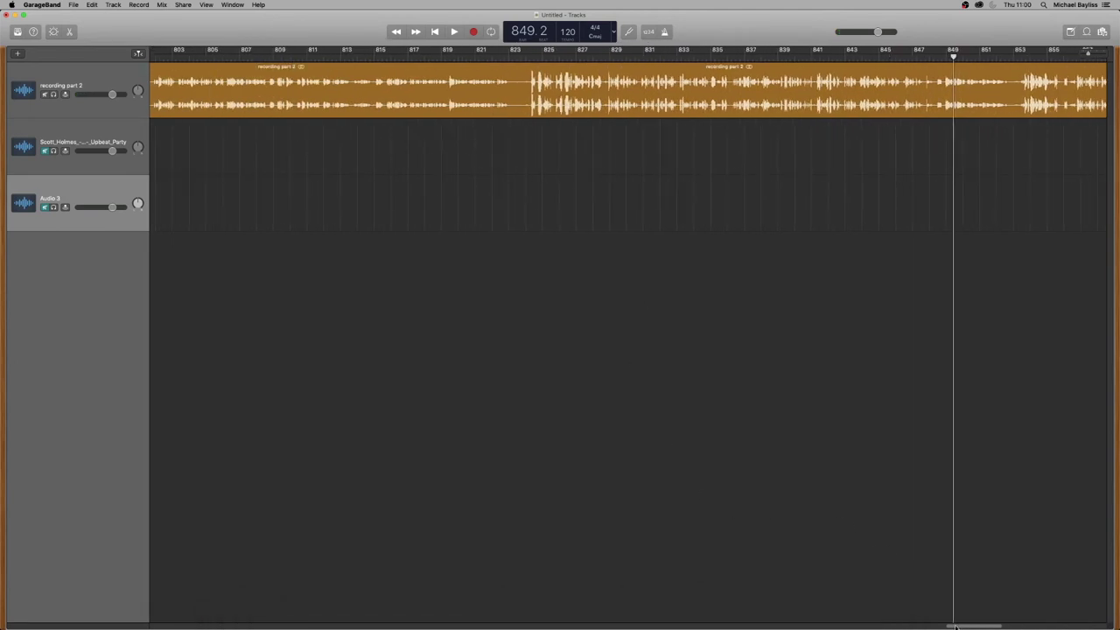
scroll(955, 626, right, 10)
scroll(965, 618, left, 8)
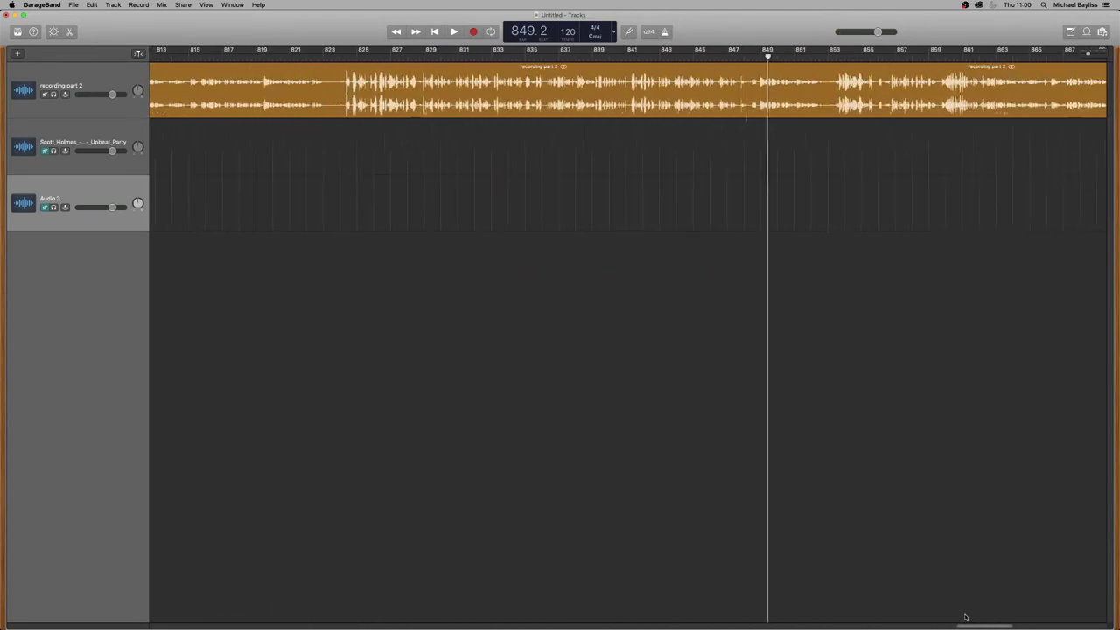
drag(965, 617, 938, 615)
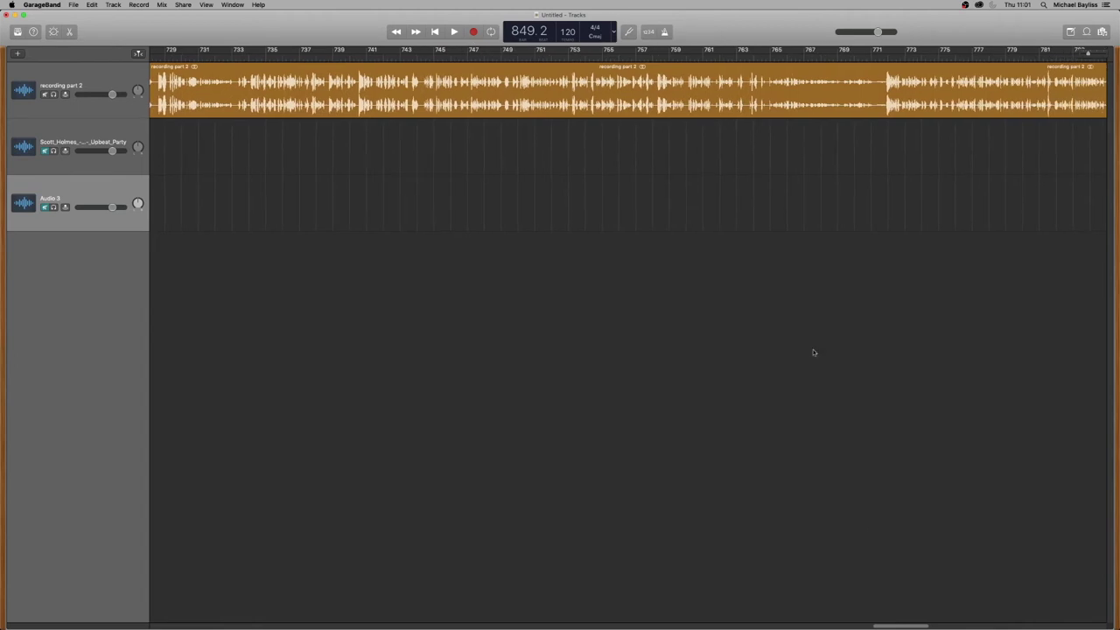
click(754, 58)
key(space)
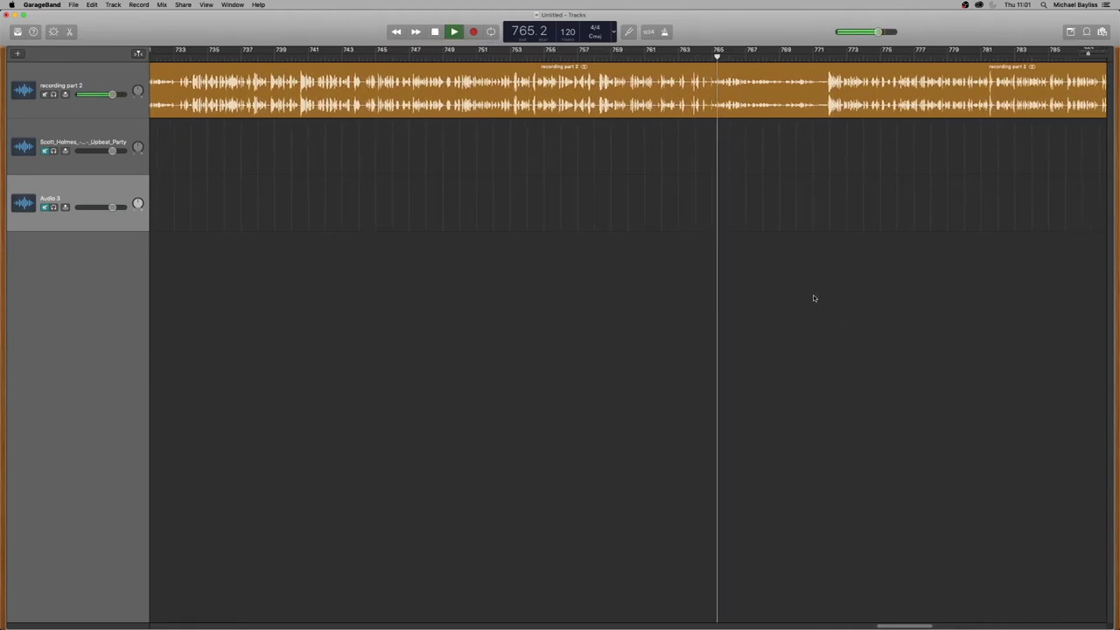
key(space)
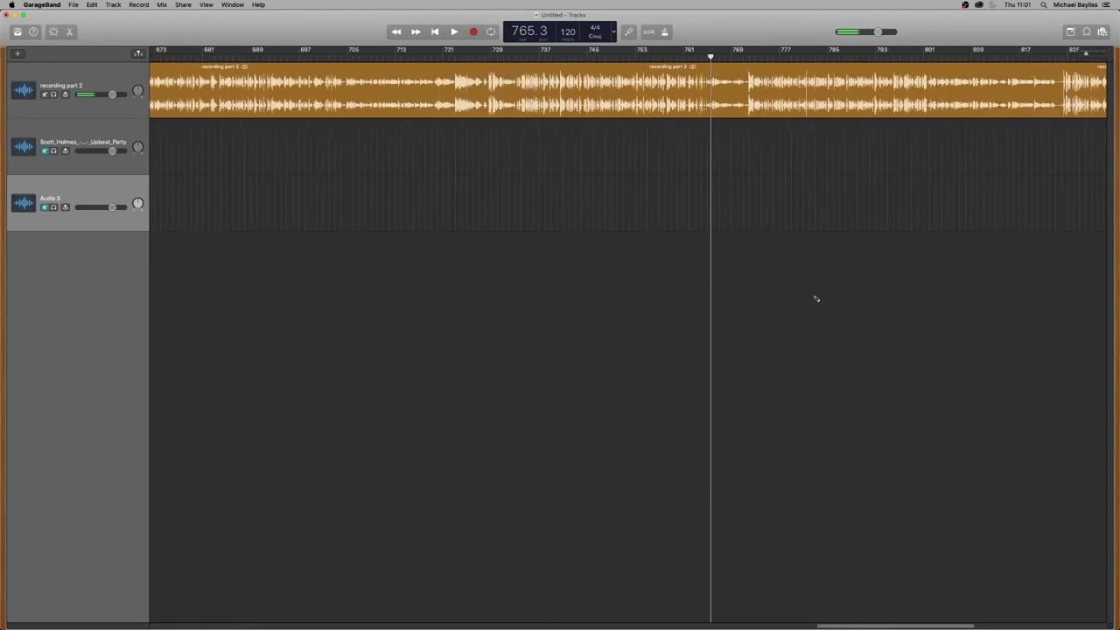
Step: Play the recording from about bar 719 for a short listen
key(super+Left)
click(516, 55)
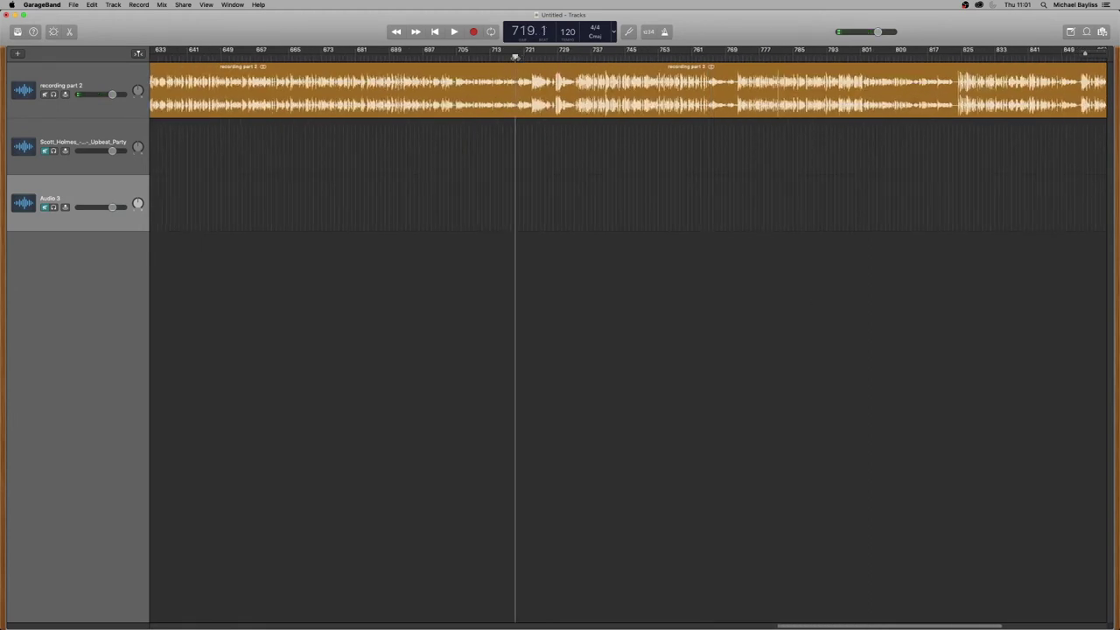
key(space)
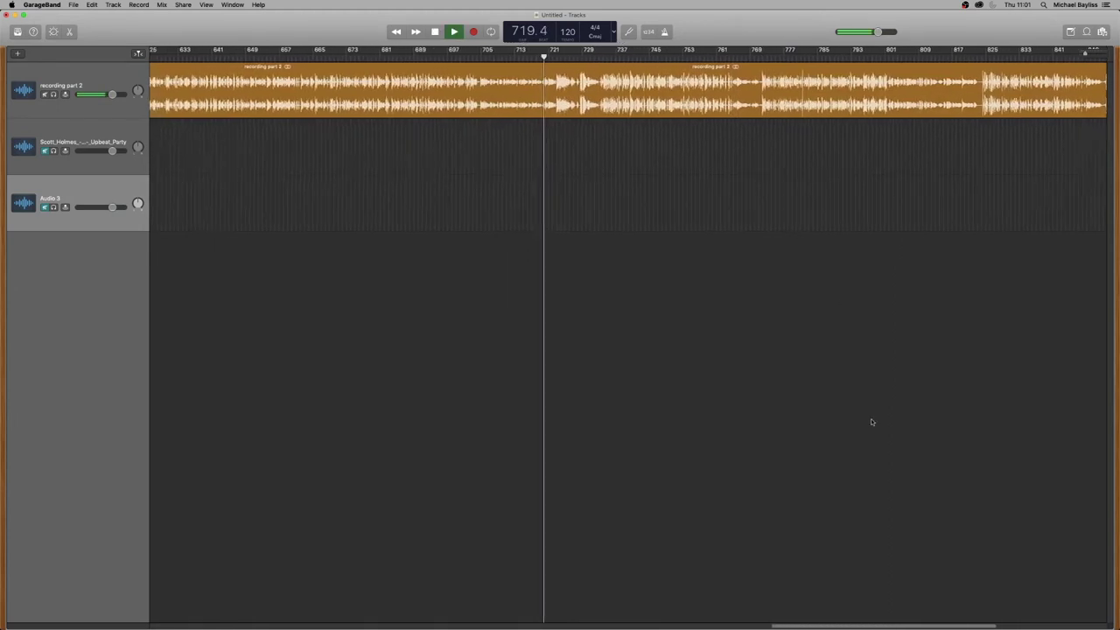
key(space)
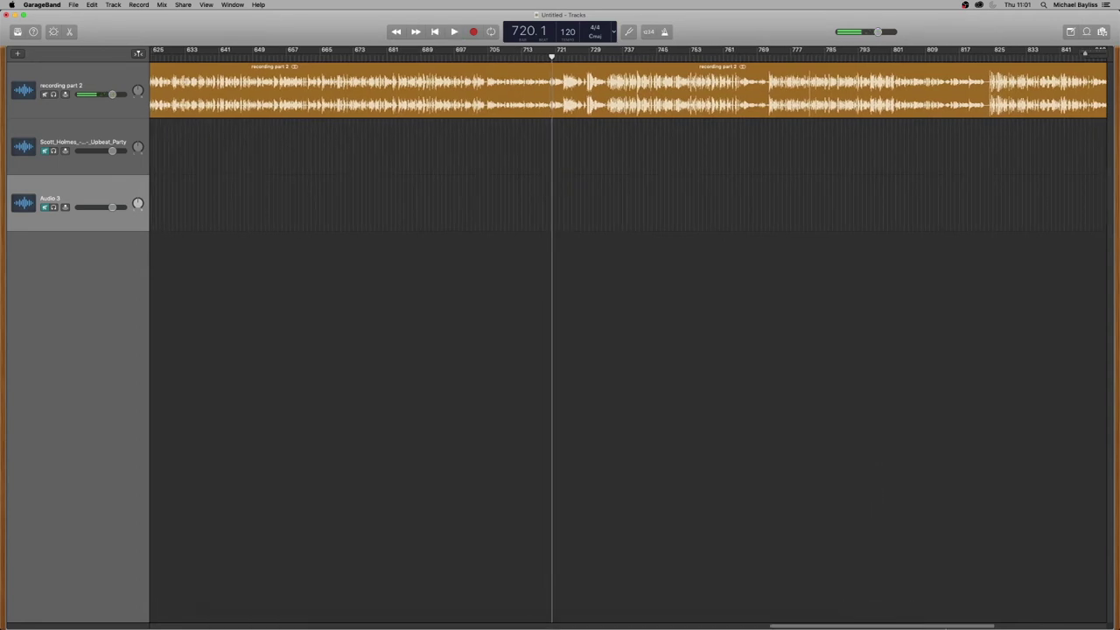
Step: Play the recording around bar 588 repeatedly to hear how speech leads into the quiet passage
drag(944, 626, 845, 626)
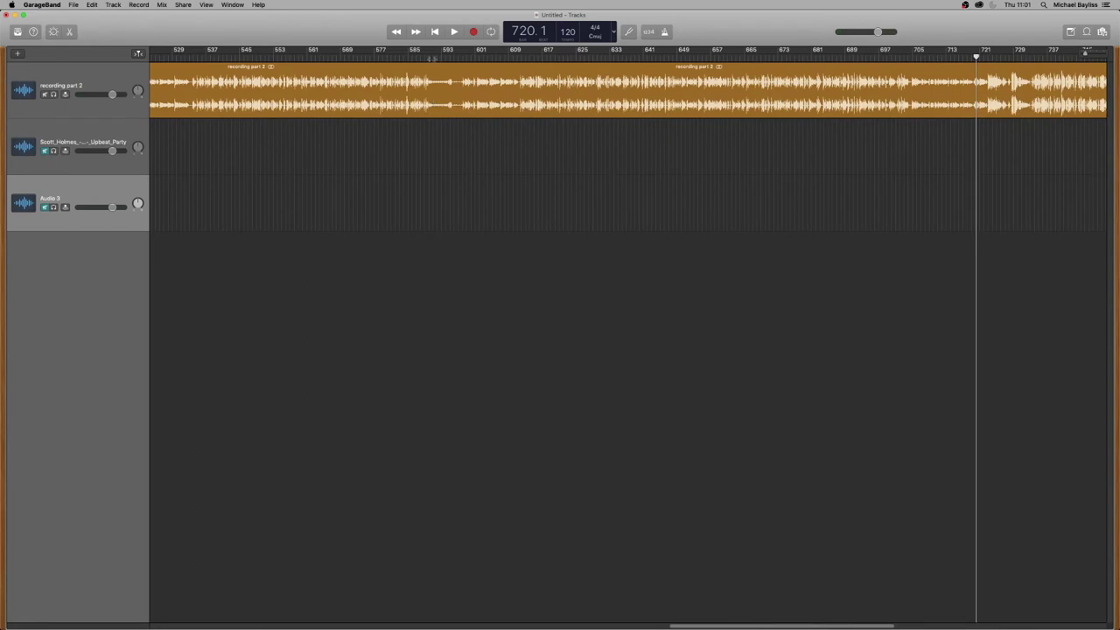
click(430, 57)
key(space)
scroll(430, 56, left, 1)
key(space)
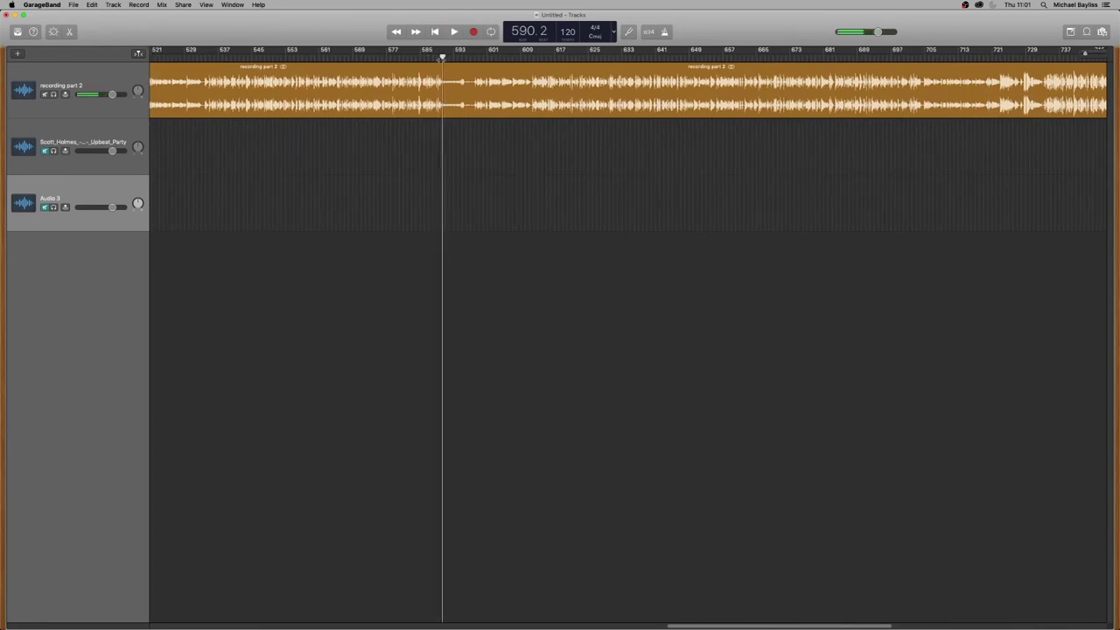
key(space)
key(space)
click(438, 58)
key(space)
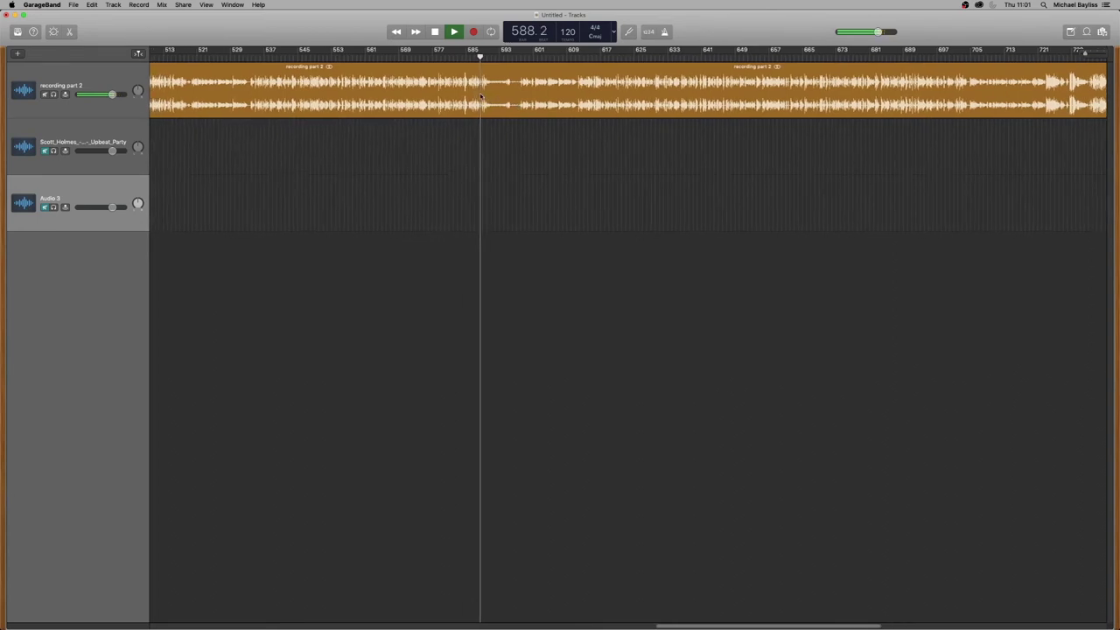
key(space)
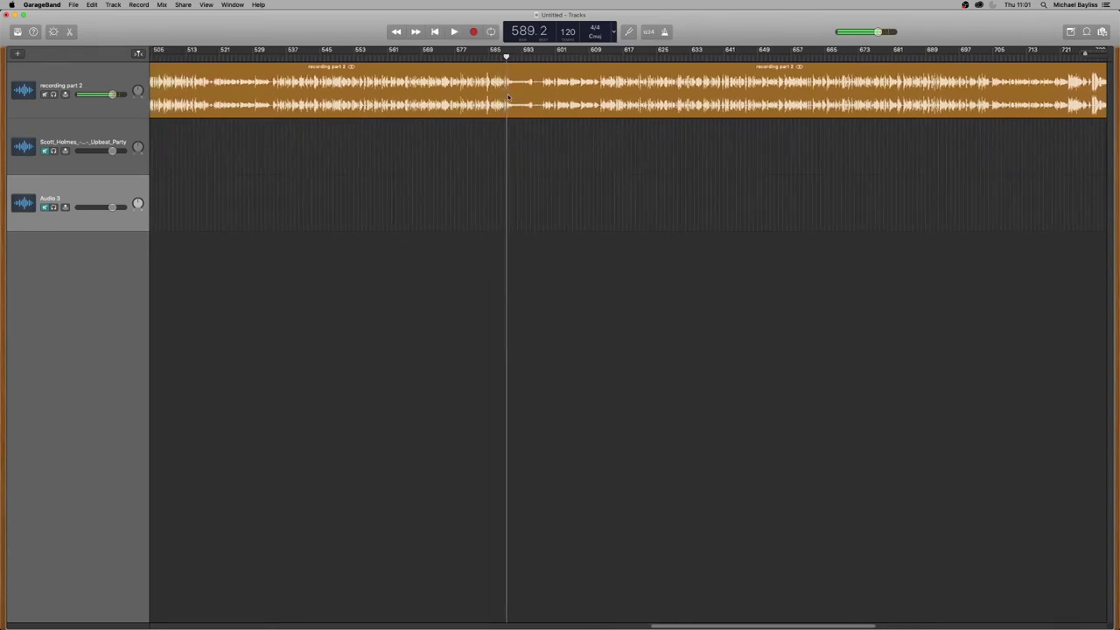
Step: Play the start of the quiet passage from bar 589 to about bar 592
scroll(509, 96, up, 10)
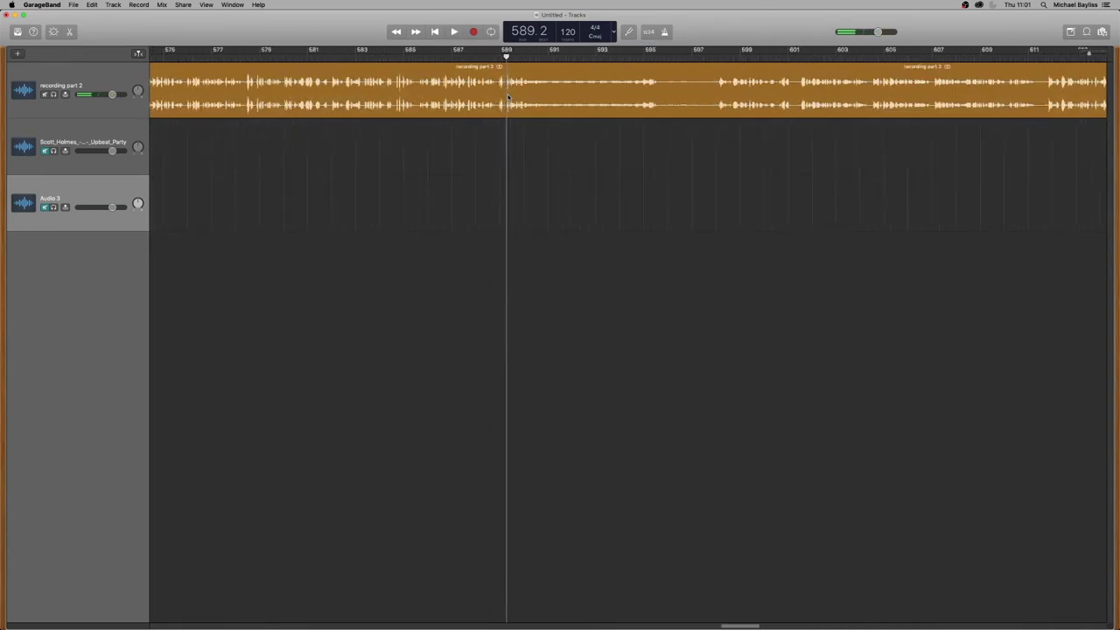
key(space)
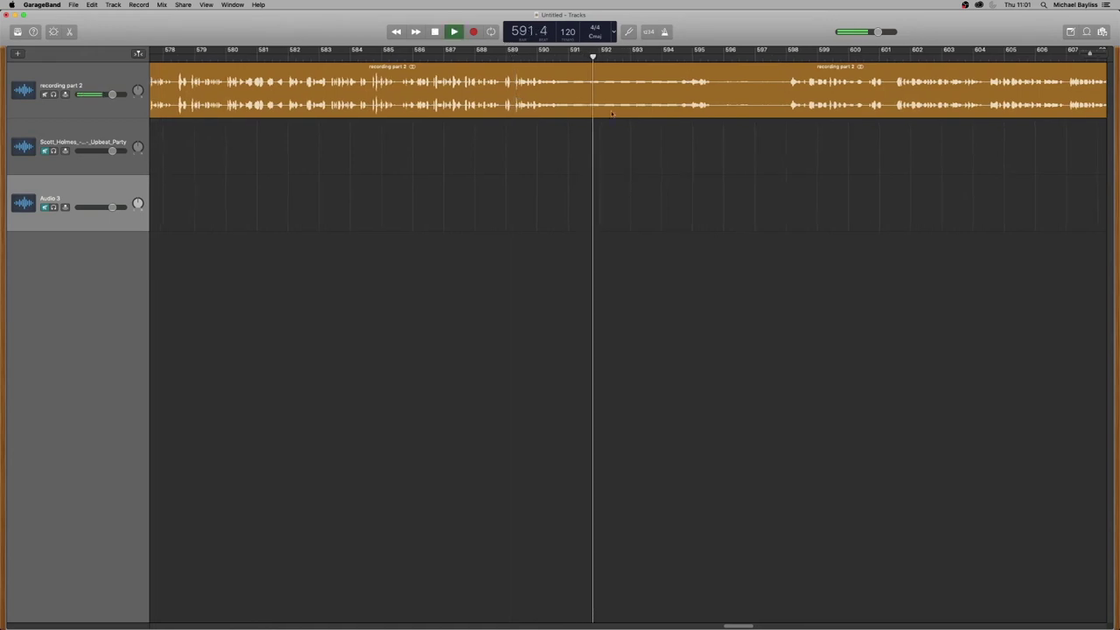
key(space)
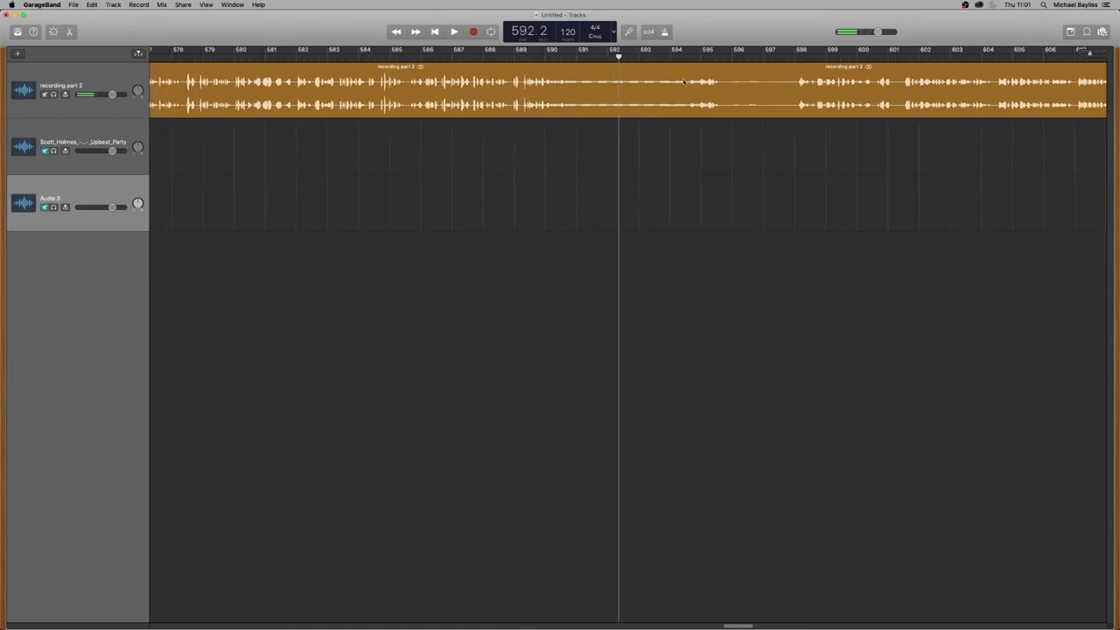
Step: Find the cut point before the quiet passage by ear and split the recording at bar 588.4
click(500, 58)
key(space)
key(space)
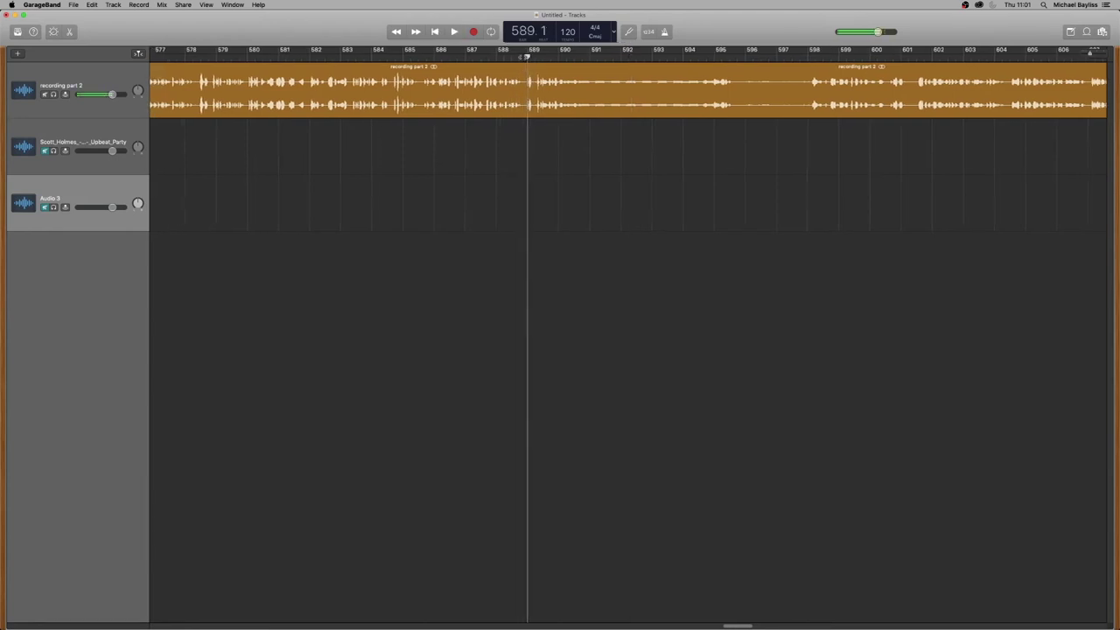
key(space)
click(528, 104)
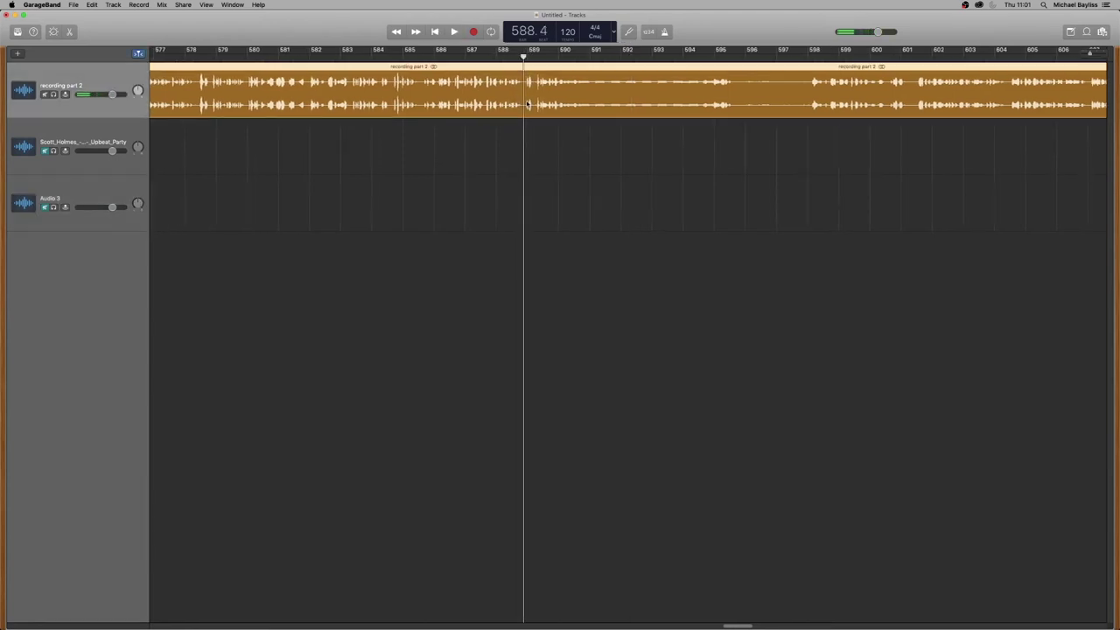
key(super+t)
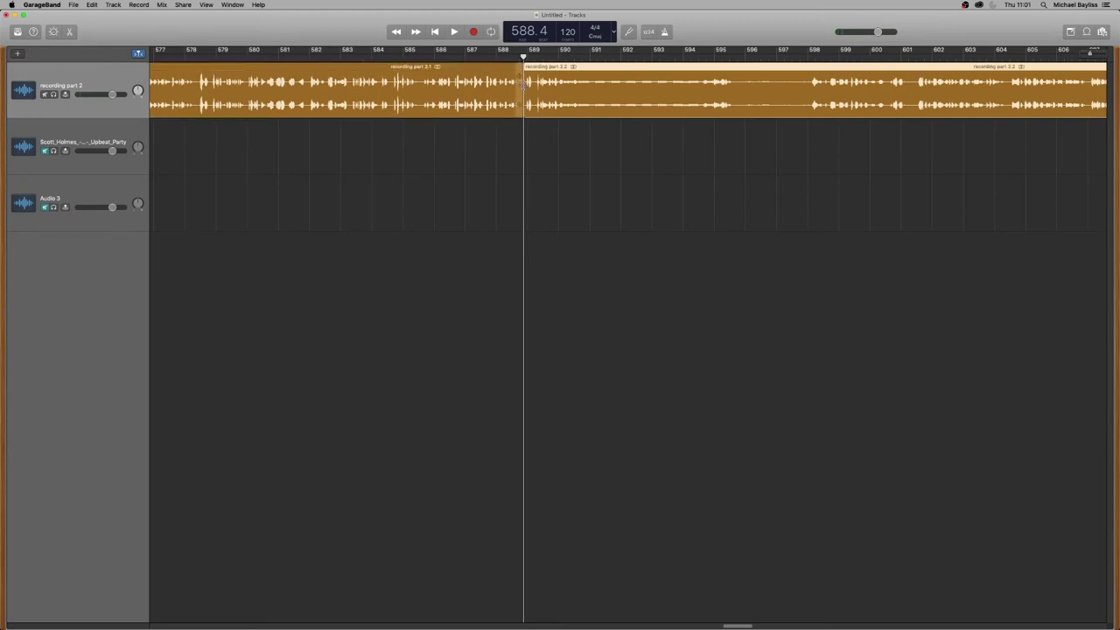
Step: Split the recording again at bar 600.3 and delete the section between the two cuts
click(877, 54)
key(space)
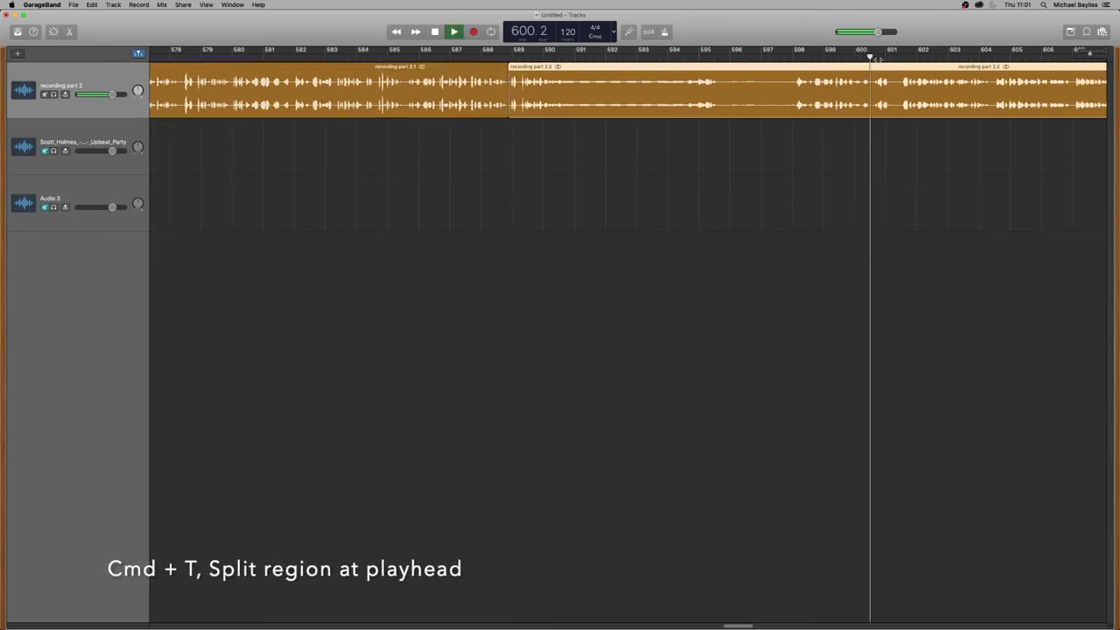
key(space)
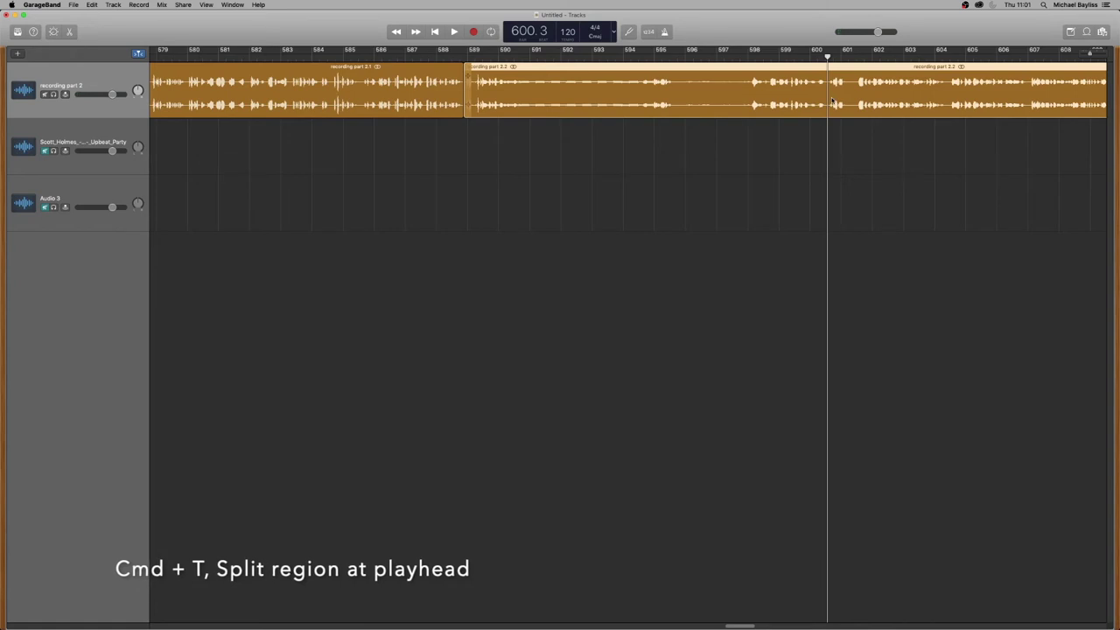
key(cmd+t)
click(778, 105)
key(Delete)
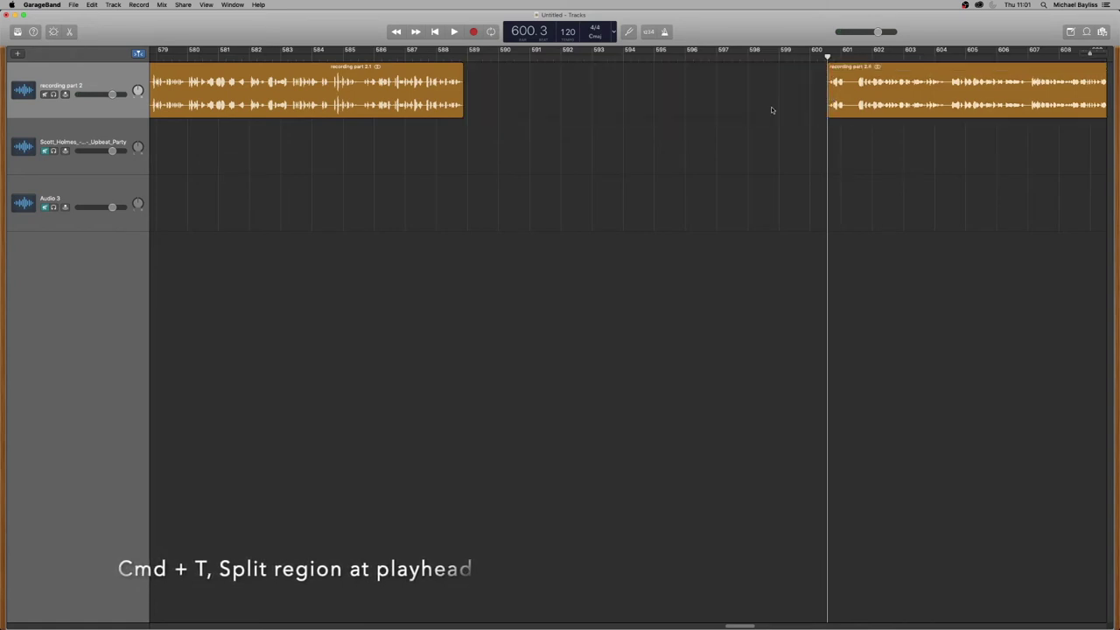
Step: Move the later part of the recording together with the closing music earlier to close the gap left by the cut
key(super+Left)
key(super+Left)
key(super+Left)
key(super+Left)
key(super+Left)
key(super+Left)
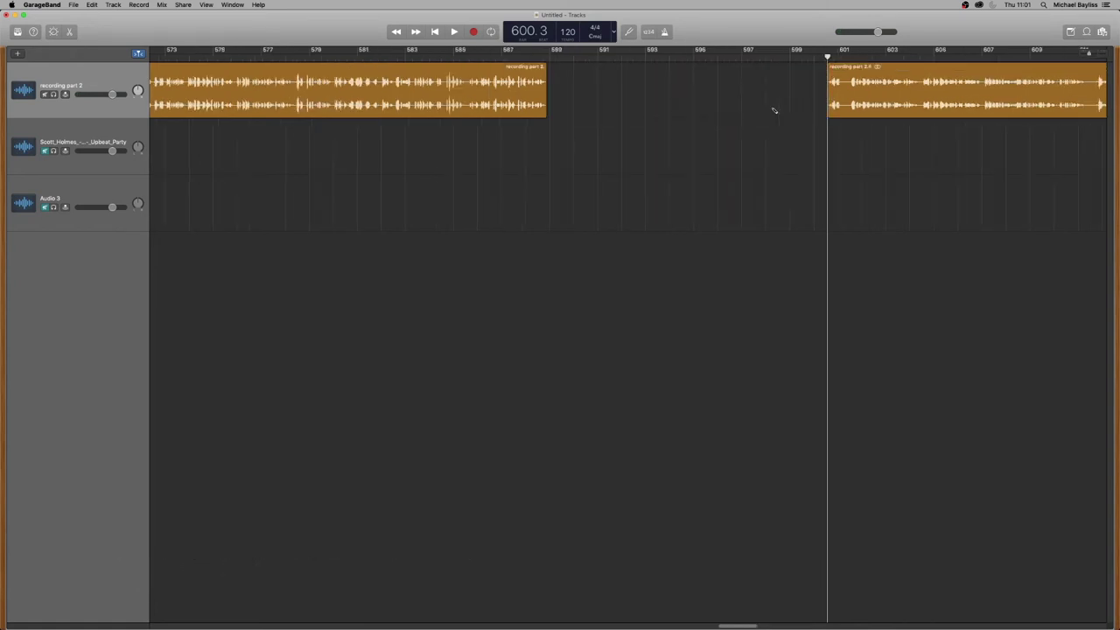
scroll(774, 110, down, 6)
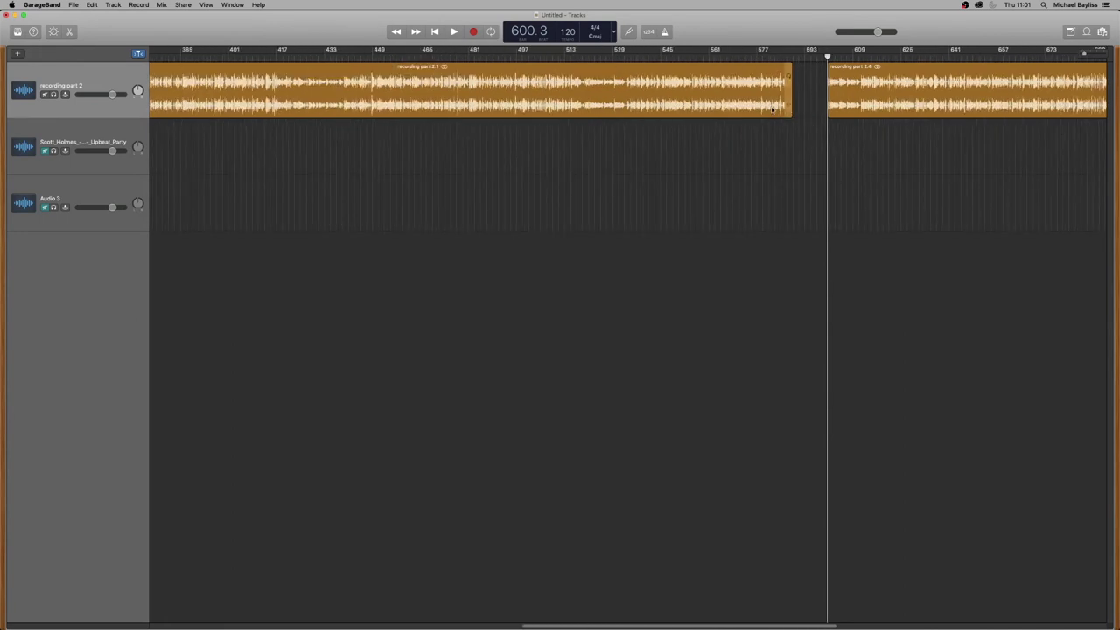
scroll(1051, 606, right, 6)
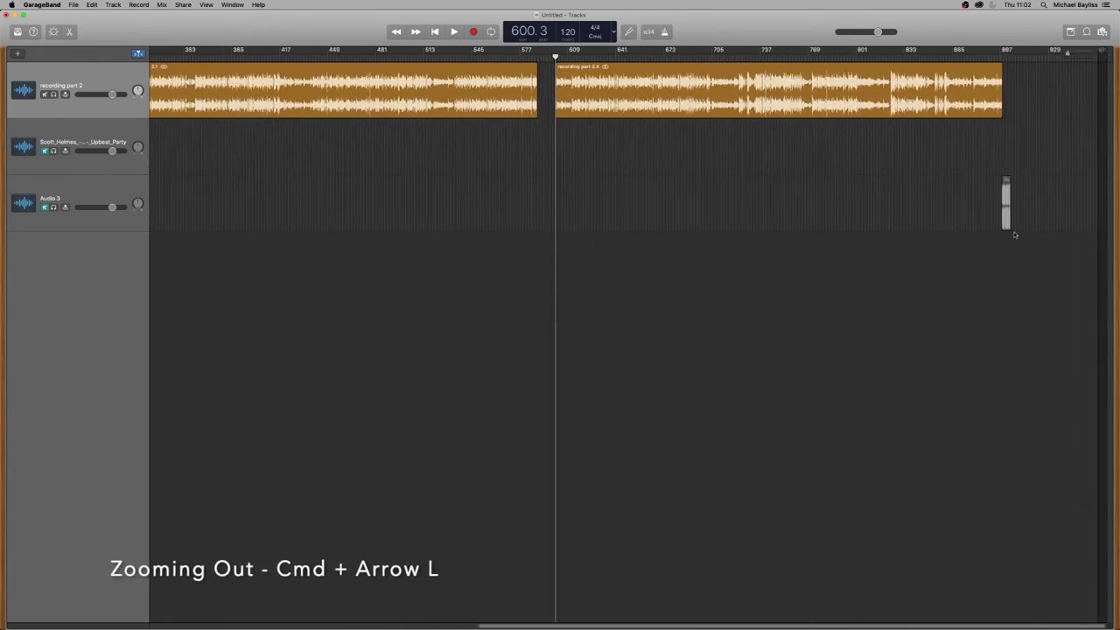
drag(1035, 210, 855, 99)
drag(740, 94, 721, 98)
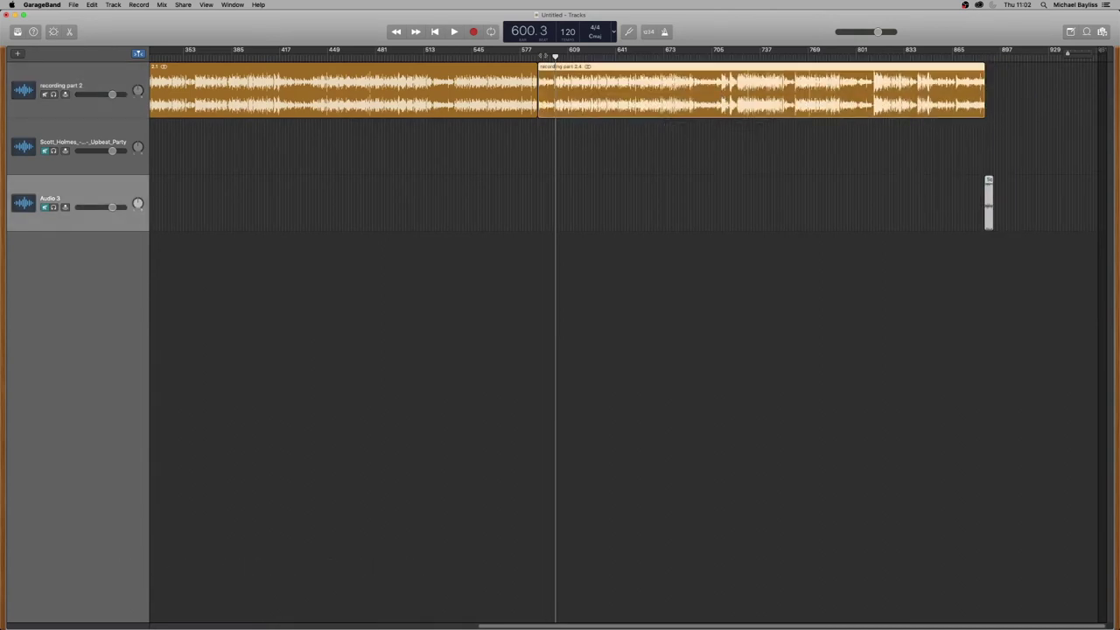
Step: Close the small remaining gap near bar 589 so the later recording part directly meets the end of the earlier one
drag(539, 56, 533, 55)
scroll(533, 57, up, 15)
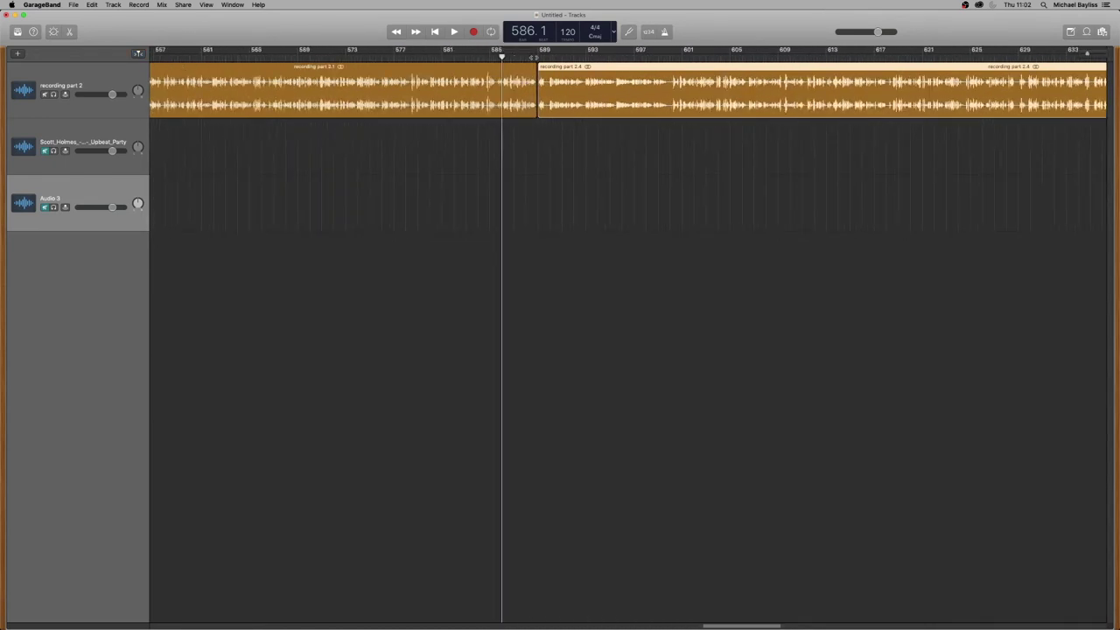
key(super+Right)
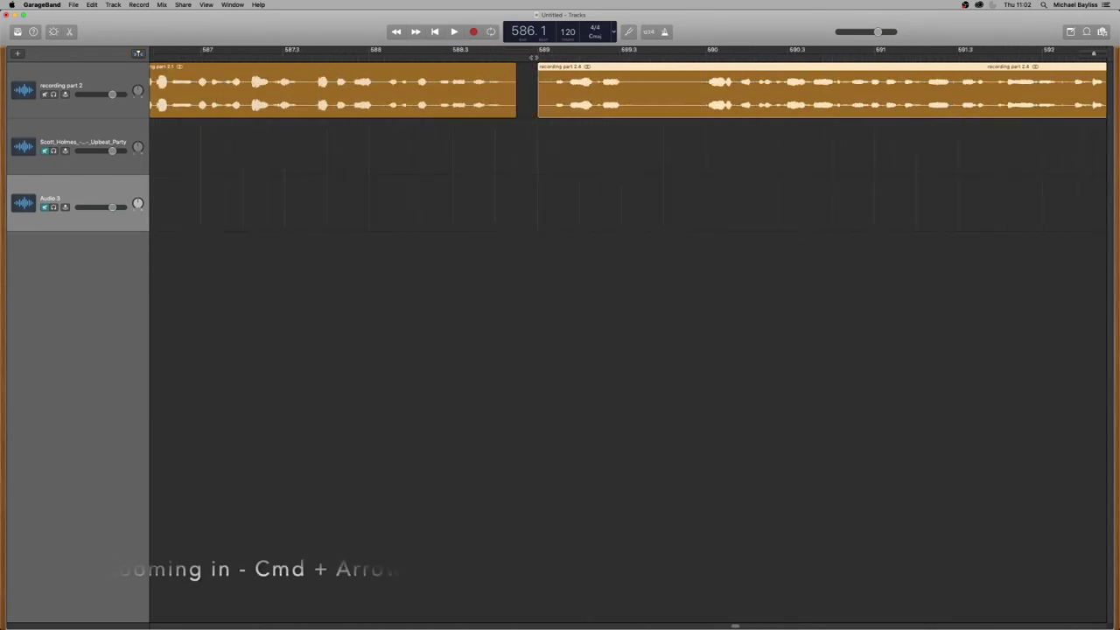
drag(583, 104, 527, 104)
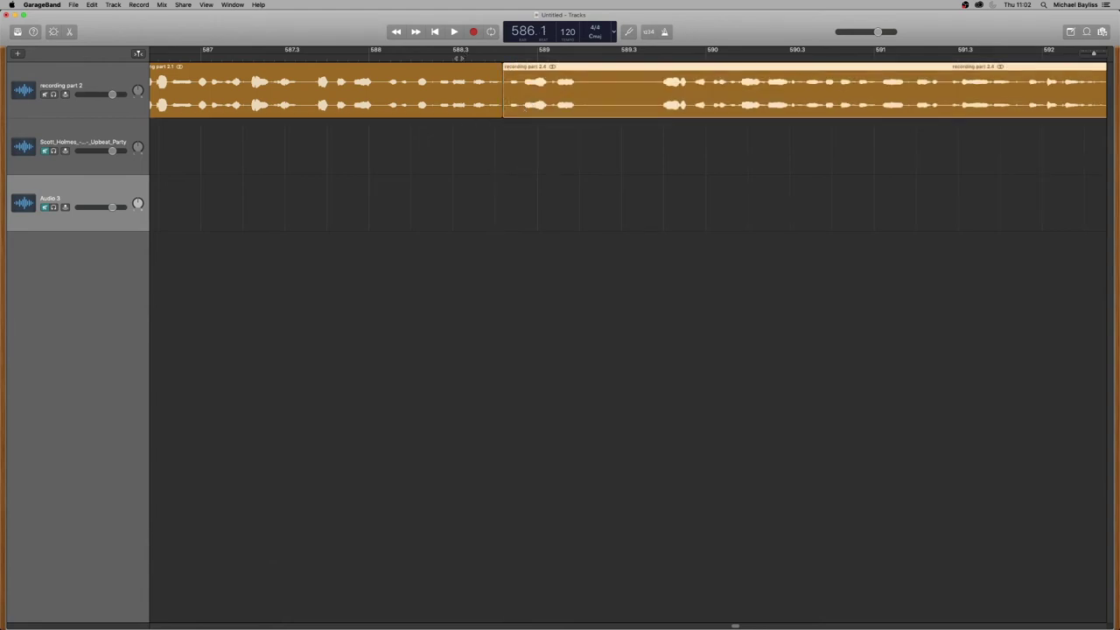
Step: Play across the join from about bar 588.3 to check the edit
click(455, 58)
key(space)
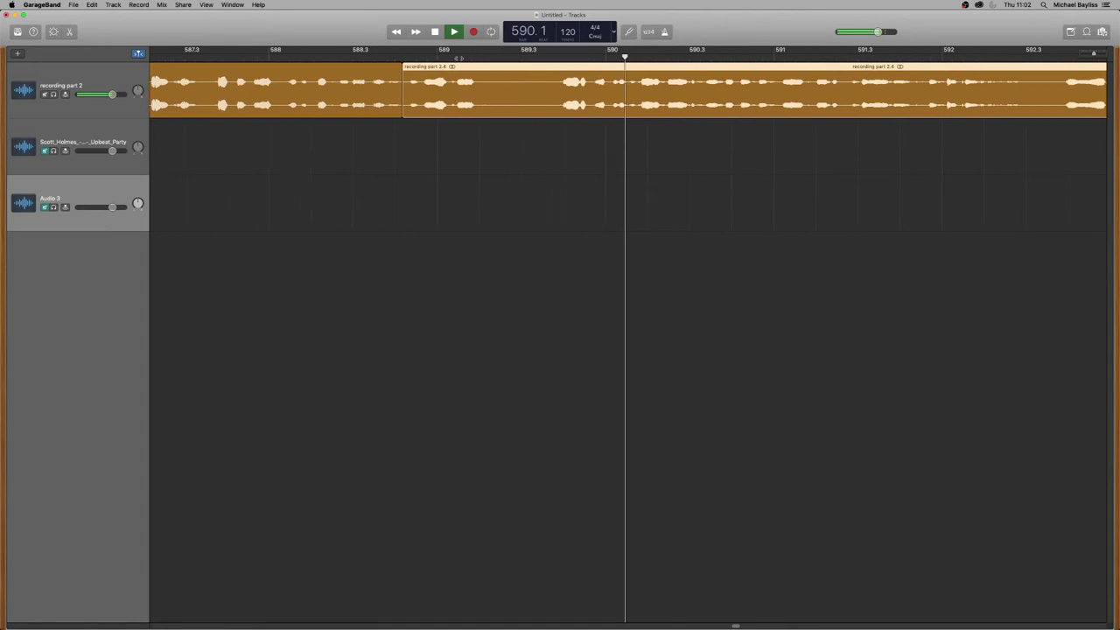
key(space)
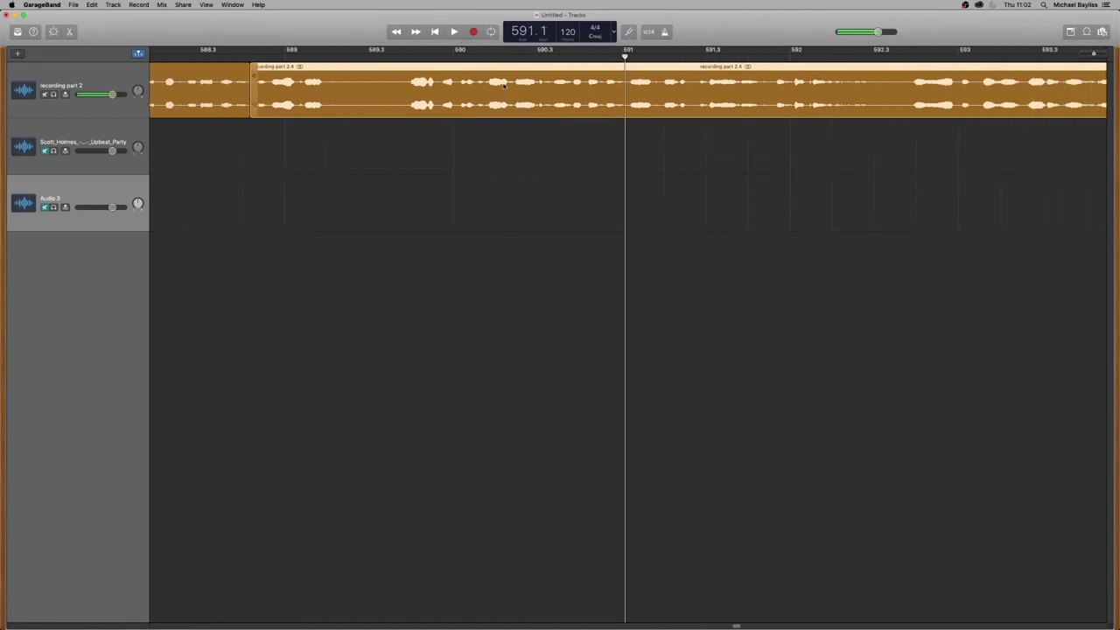
Step: Return to the start of the project and unmute the opening music track
key(super+Left)
key(super+Left)
key(super+Left)
key(super+Left)
key(super+Left)
key(super+Left)
key(super+Left)
key(super+Left)
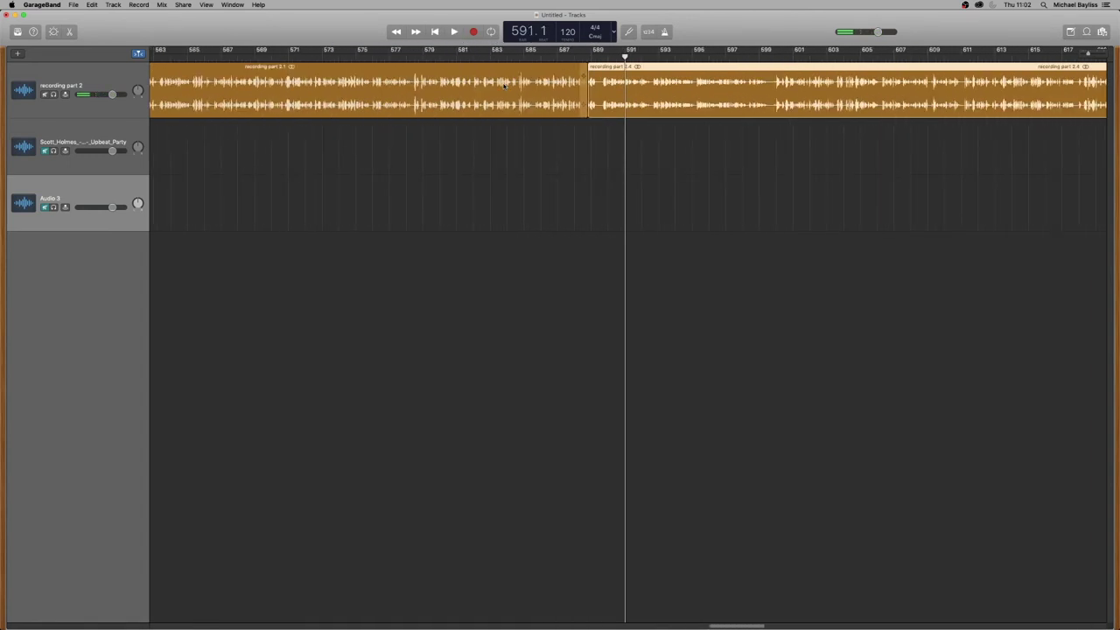
scroll(503, 84, down, 8)
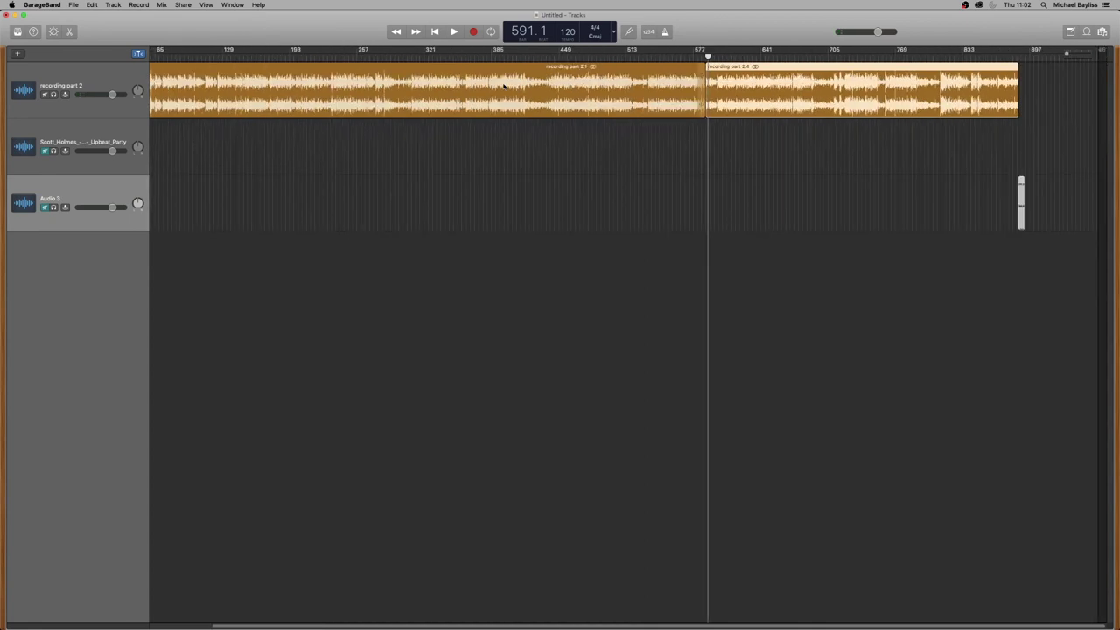
drag(600, 626, 270, 583)
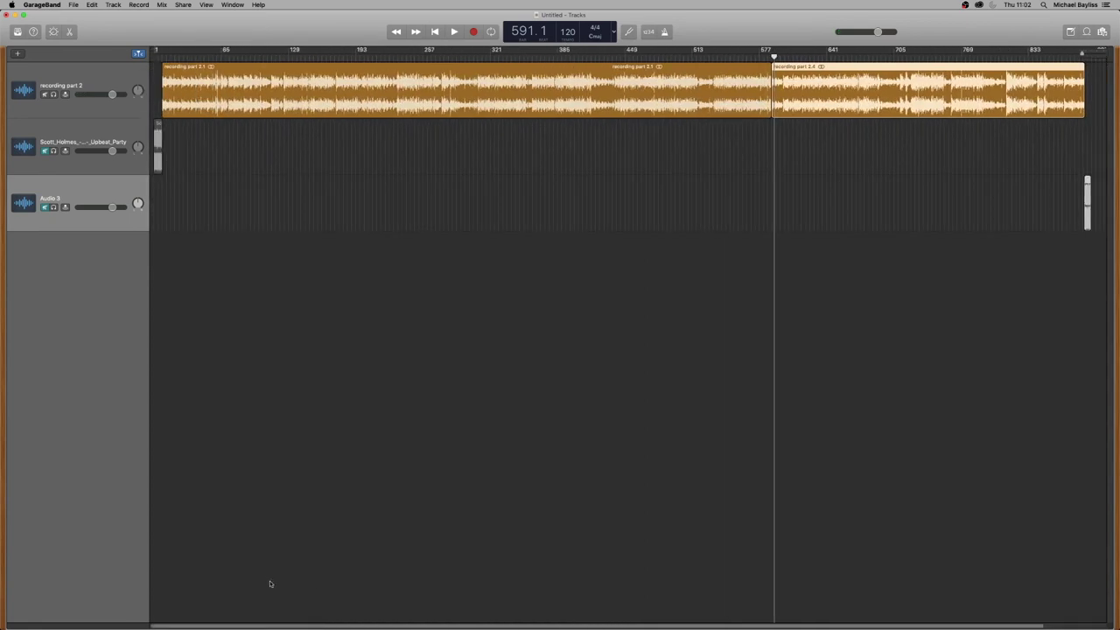
click(43, 149)
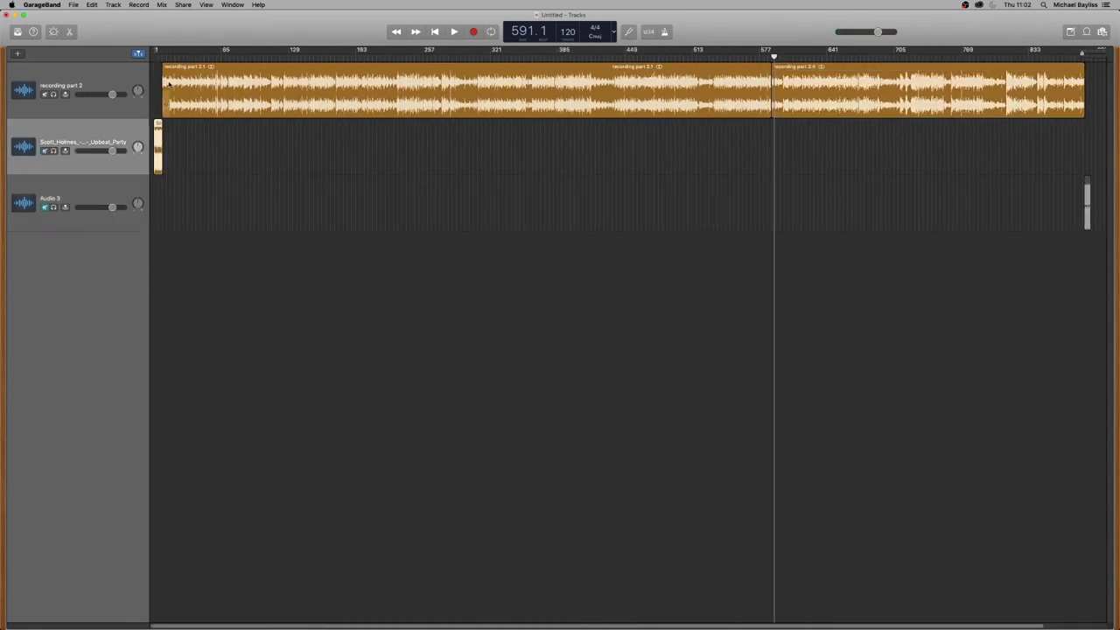
Step: Play the project from the beginning to hear the opening music lead into the recording, stopping just after bar 9
key(Return)
key(space)
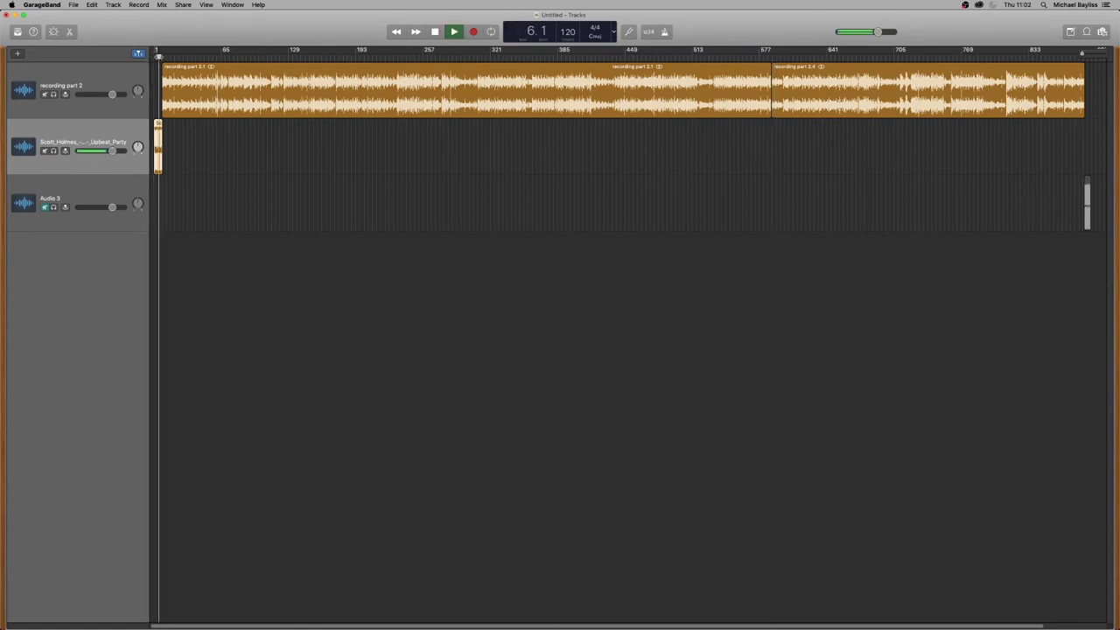
key(super+Right)
key(super+Right)
key(super+Right)
key(super+Right)
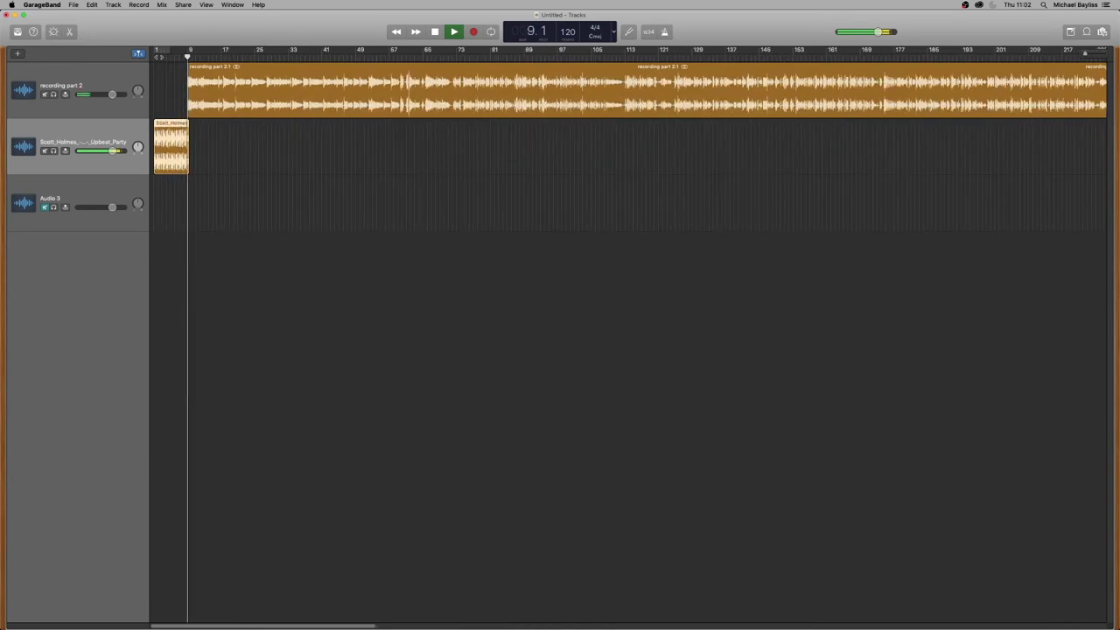
key(space)
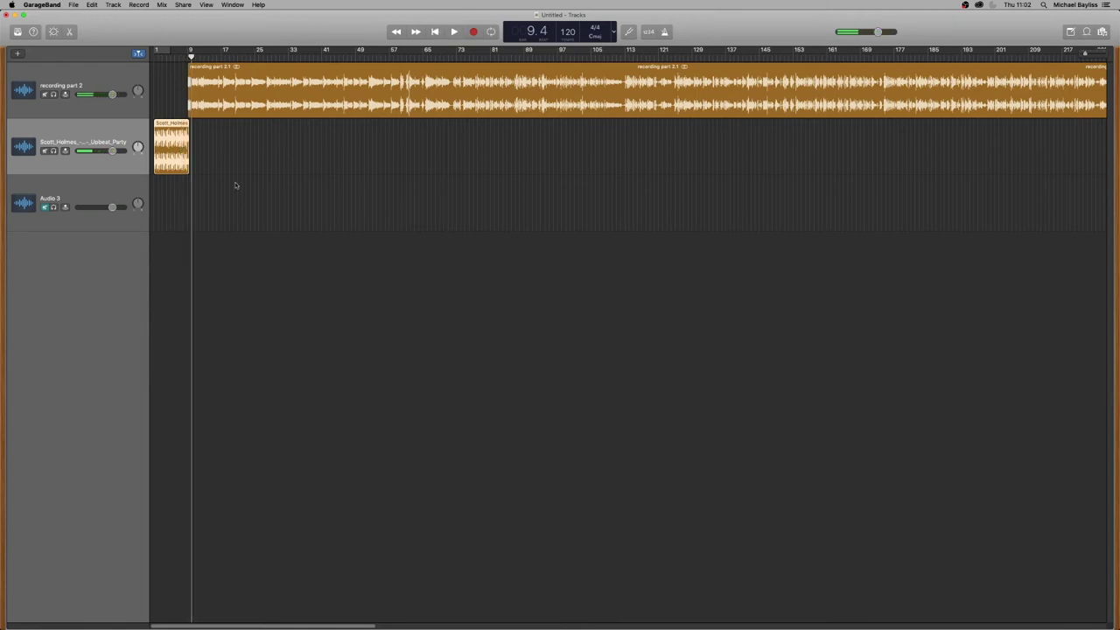
Step: Show the volume automation on the tracks, with the end of the opening music in view
key(super+Right)
key(super+Right)
key(super+Right)
key(super+Right)
key(super+Right)
key(super+Right)
key(super+Right)
key(super+Right)
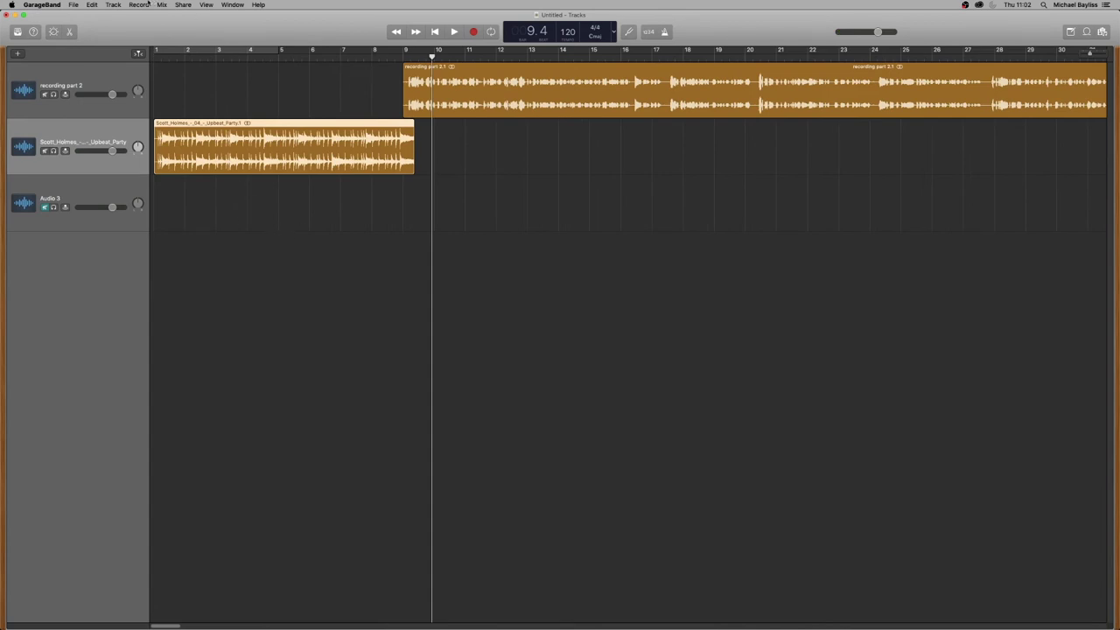
click(121, 5)
click(121, 6)
click(161, 4)
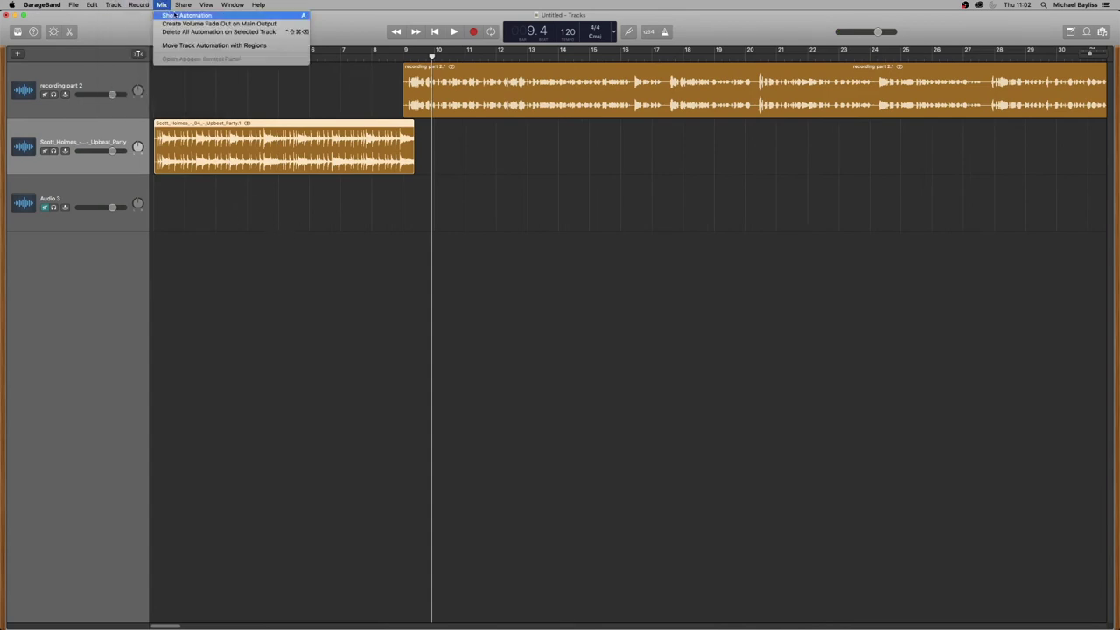
click(225, 16)
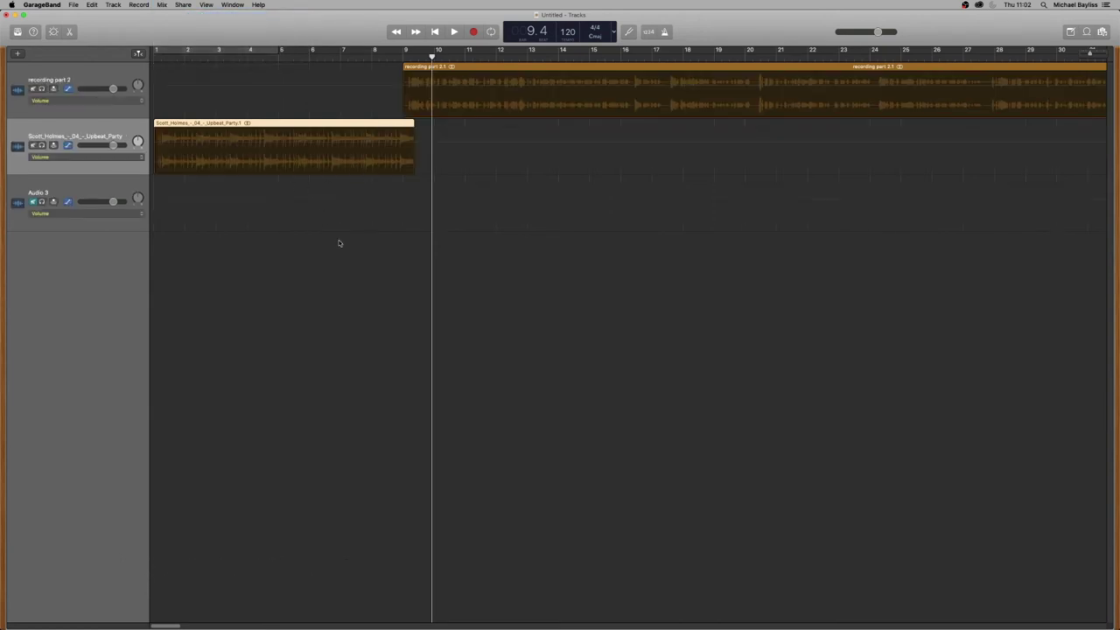
Step: Add volume points to the recording track so it fades up from silence at about bar 8.4 to normal level at about bar 9.3
key(a)
key(a)
click(414, 89)
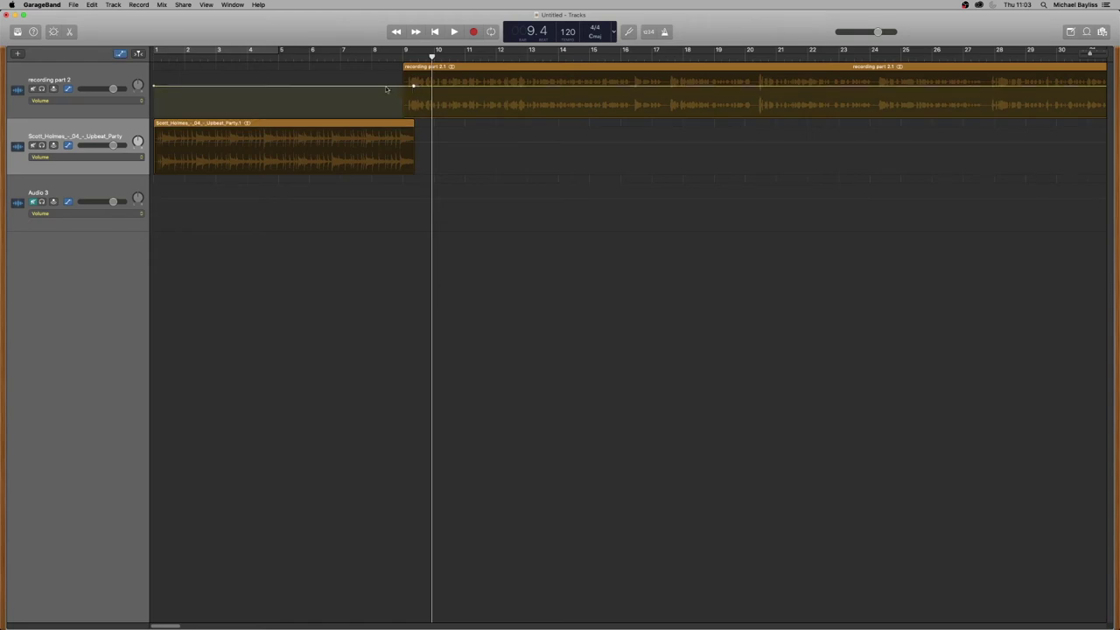
drag(385, 89, 386, 116)
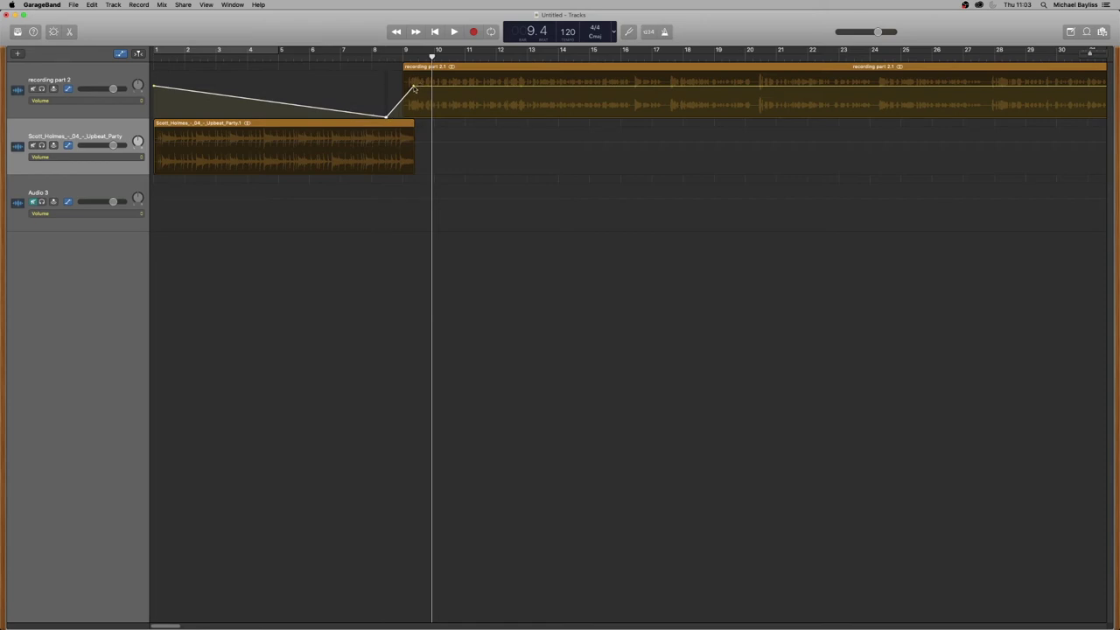
Step: Fade the opening music out between about bars 8.7 and 9.7, and shift the start of the recording's fade-in to about bar 8.7
click(389, 145)
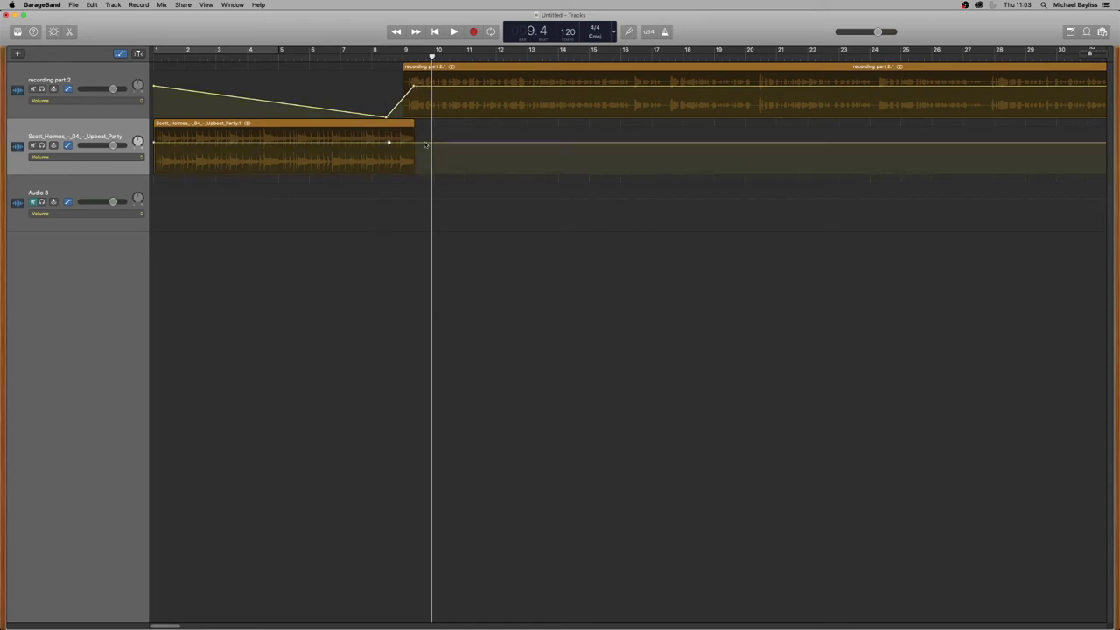
drag(425, 144, 395, 142)
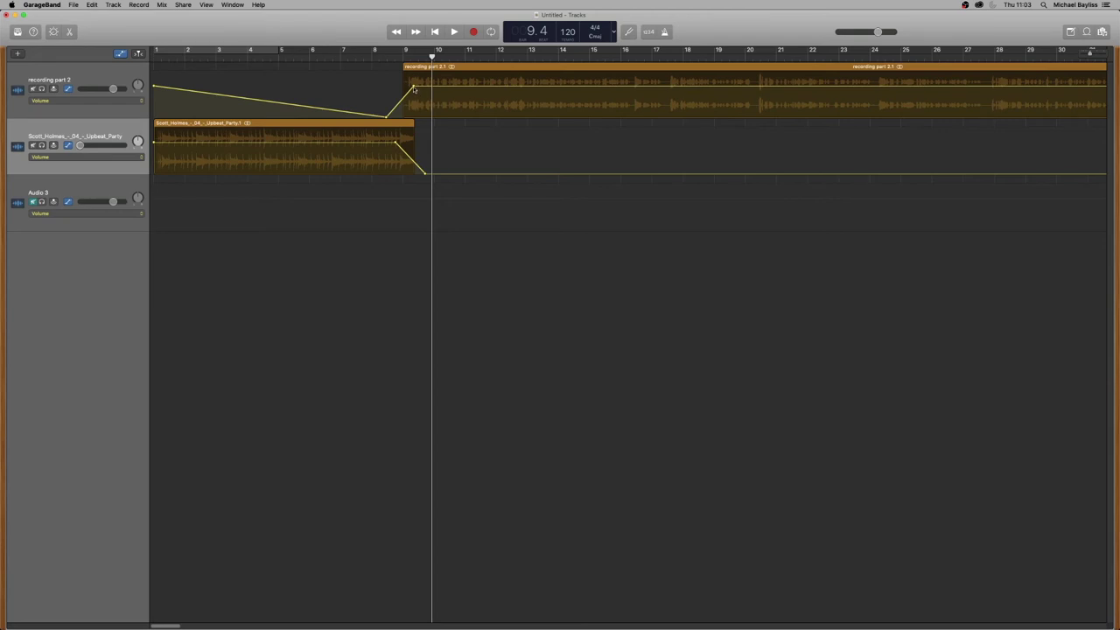
drag(413, 89, 415, 88)
click(387, 121)
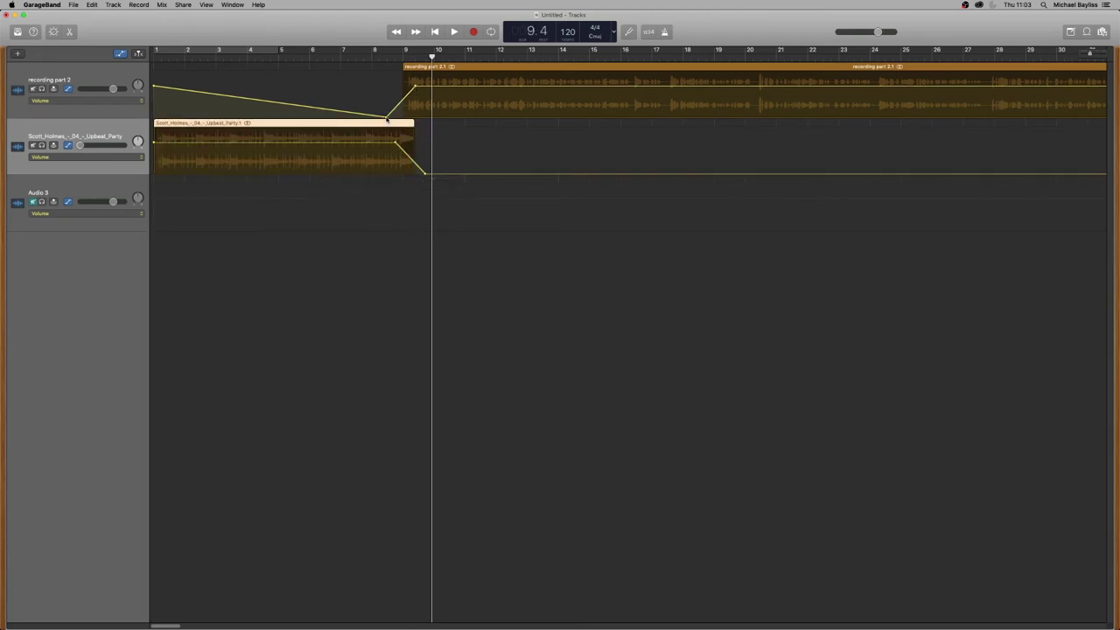
drag(387, 118, 393, 118)
Step: Play from about bar 8 to check the crossfade between the opening music and the recording
click(375, 57)
key(space)
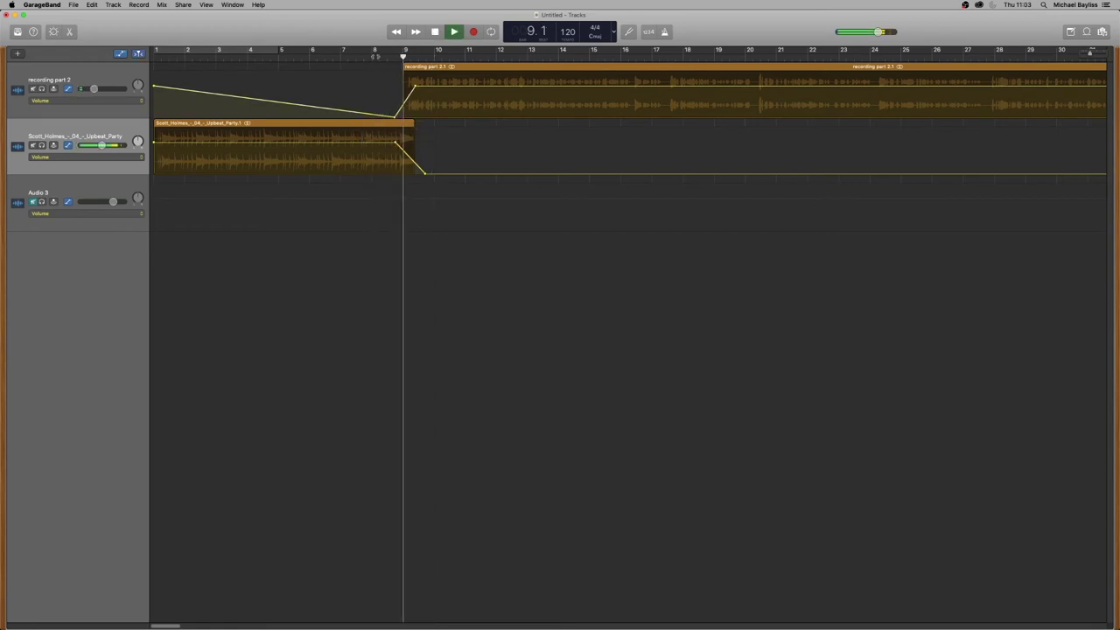
key(space)
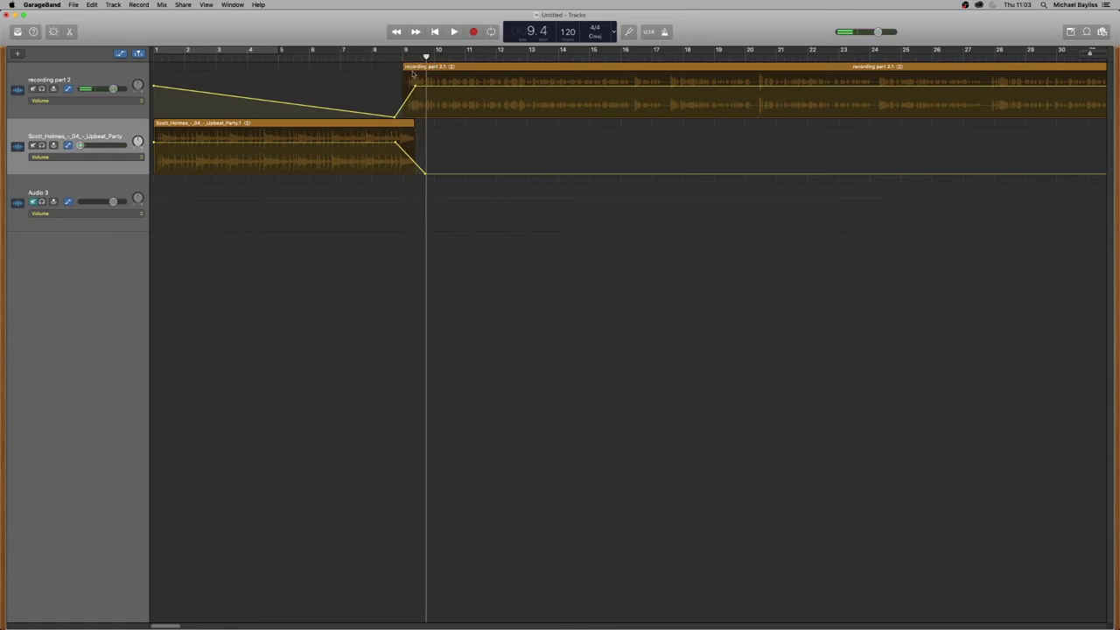
Step: Hide the volume automation and move the first recording region slightly earlier, to start at about bar 8.9
click(412, 68)
key(a)
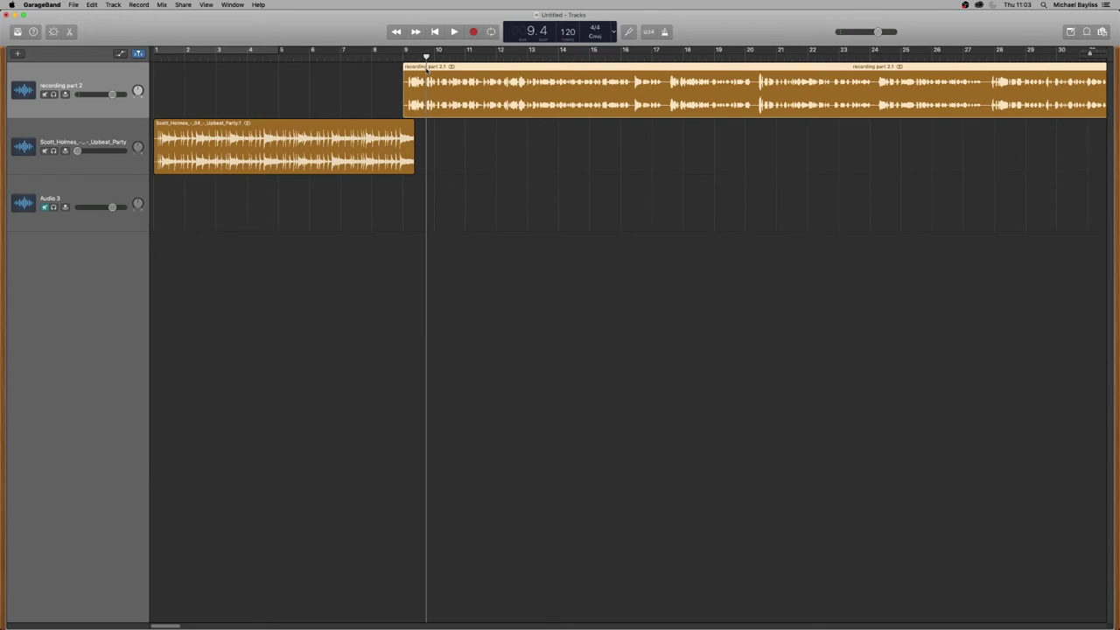
drag(426, 70, 394, 67)
Step: Play from about bar 8.5 to hear the opening transition with the recording in its earlier position
click(388, 57)
key(space)
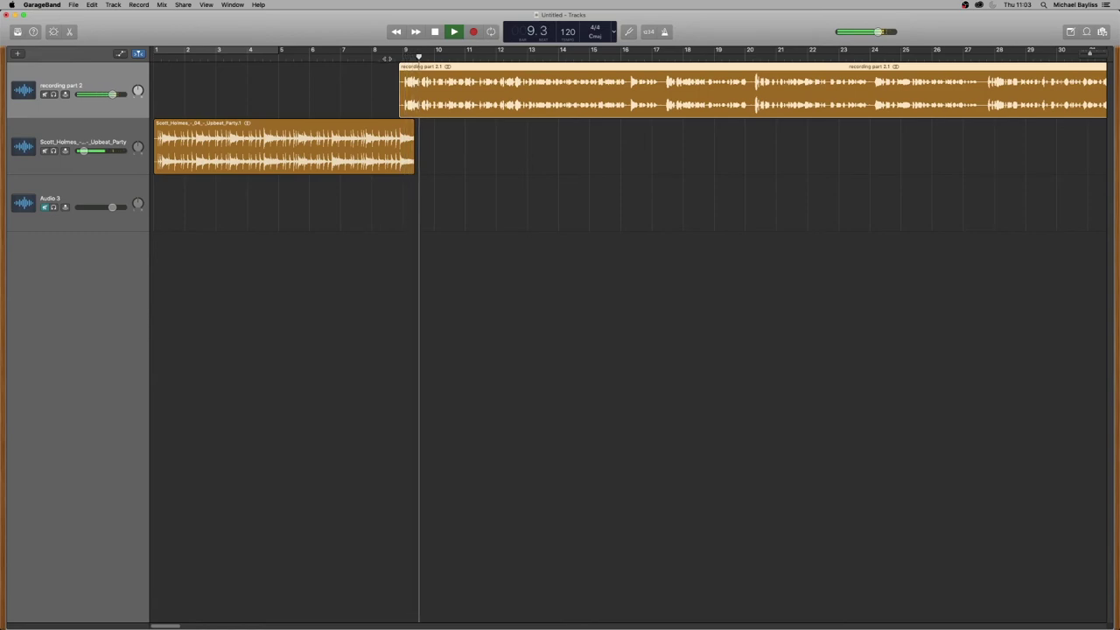
key(space)
Step: Move the second recording region and the closing music together slightly earlier to close the gap between the recording regions at about bar 588.6
drag(167, 626, 344, 609)
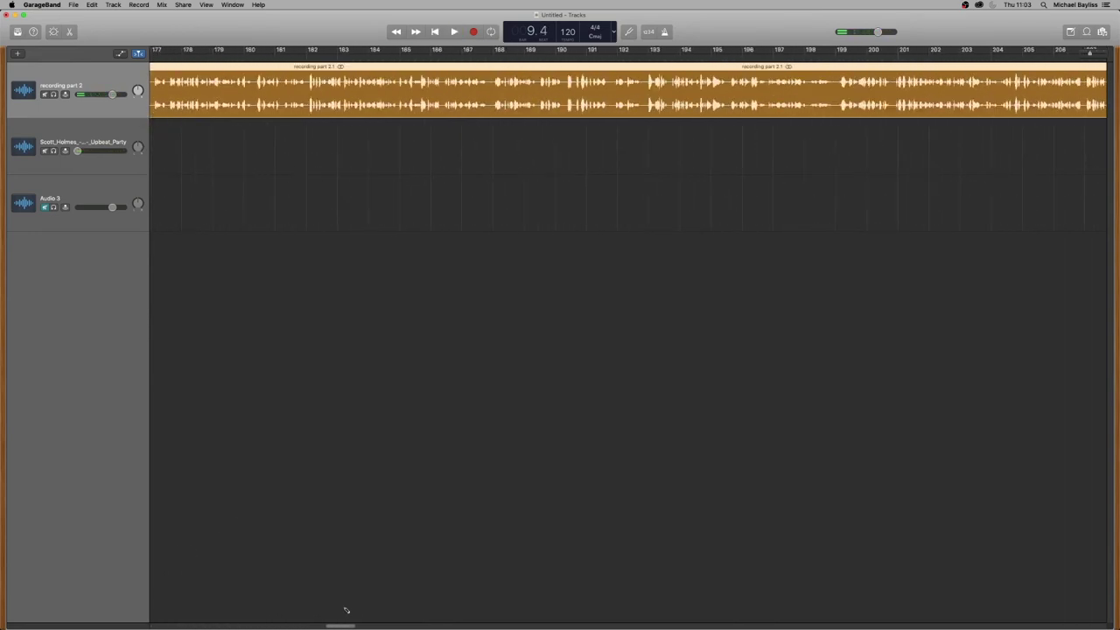
key(super+Left)
key(super+Left)
key(super+Left)
key(super+Left)
key(super+Left)
key(super+Left)
key(super+Left)
key(super+Left)
key(super+Left)
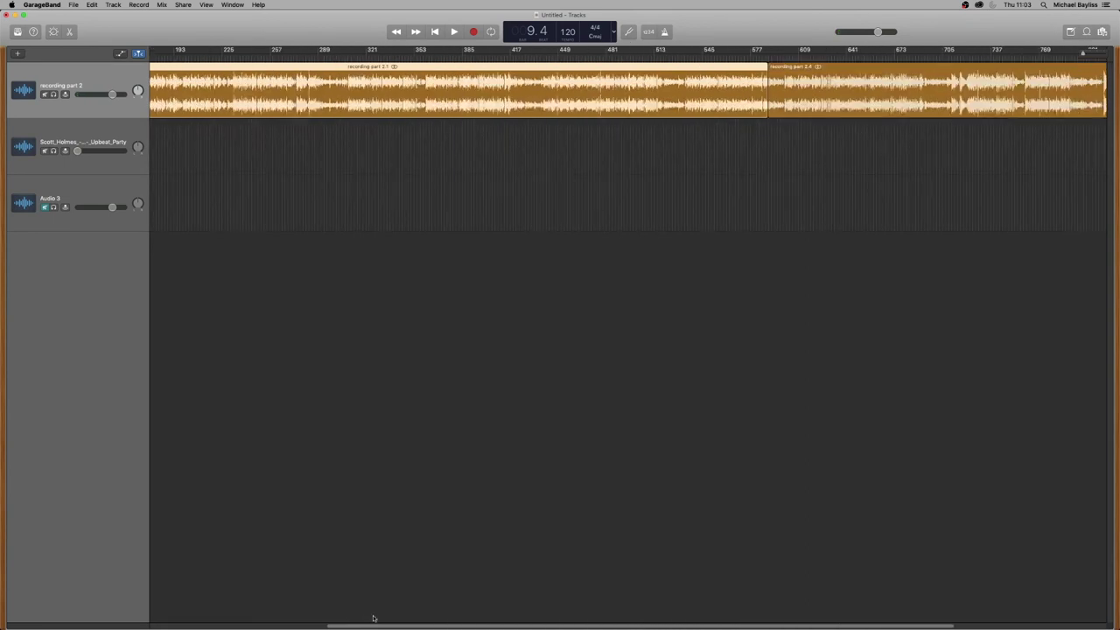
drag(540, 626, 732, 584)
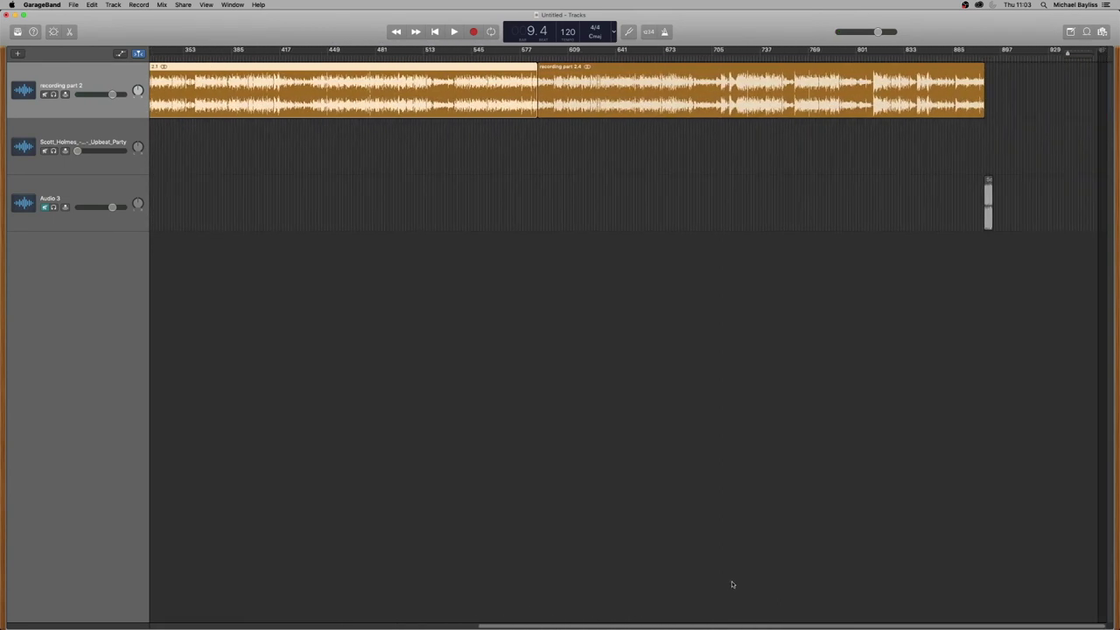
drag(1020, 222, 842, 102)
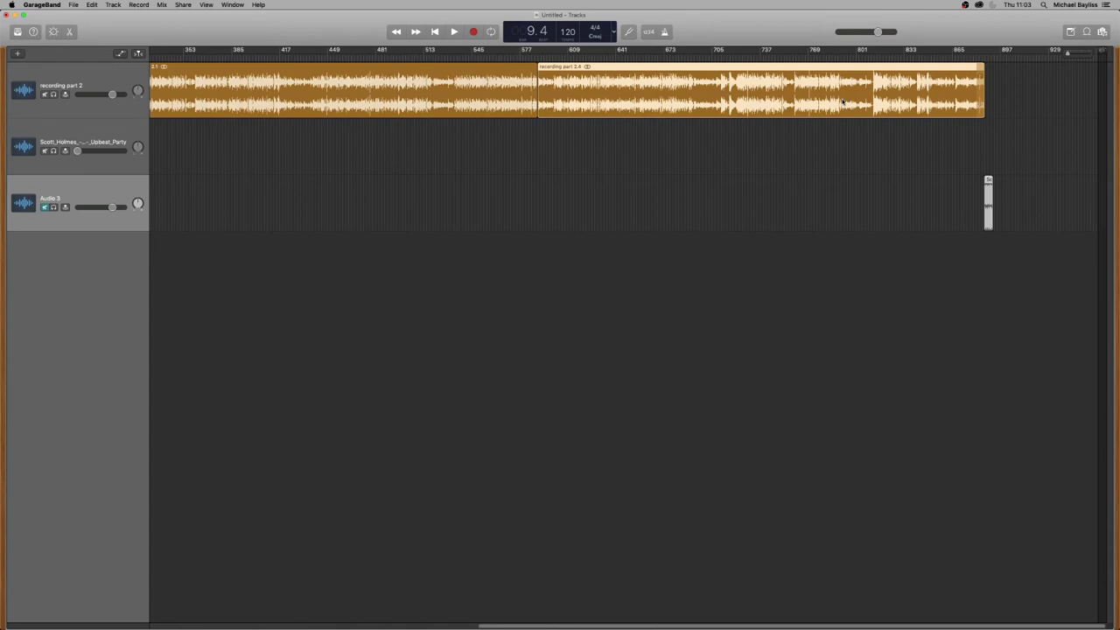
click(529, 55)
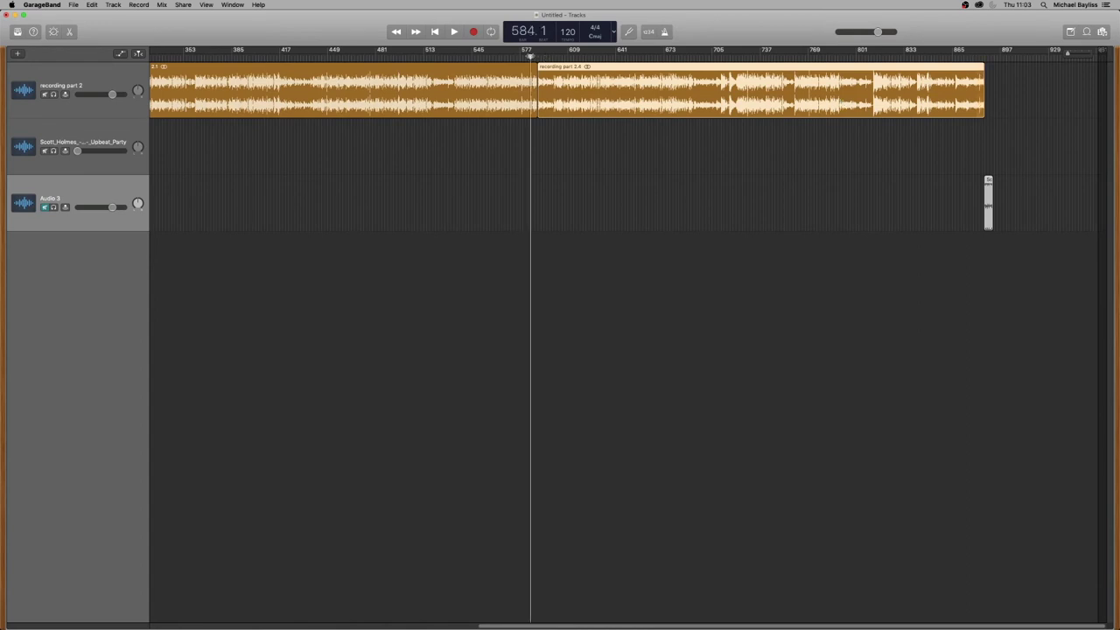
scroll(530, 56, up, 15)
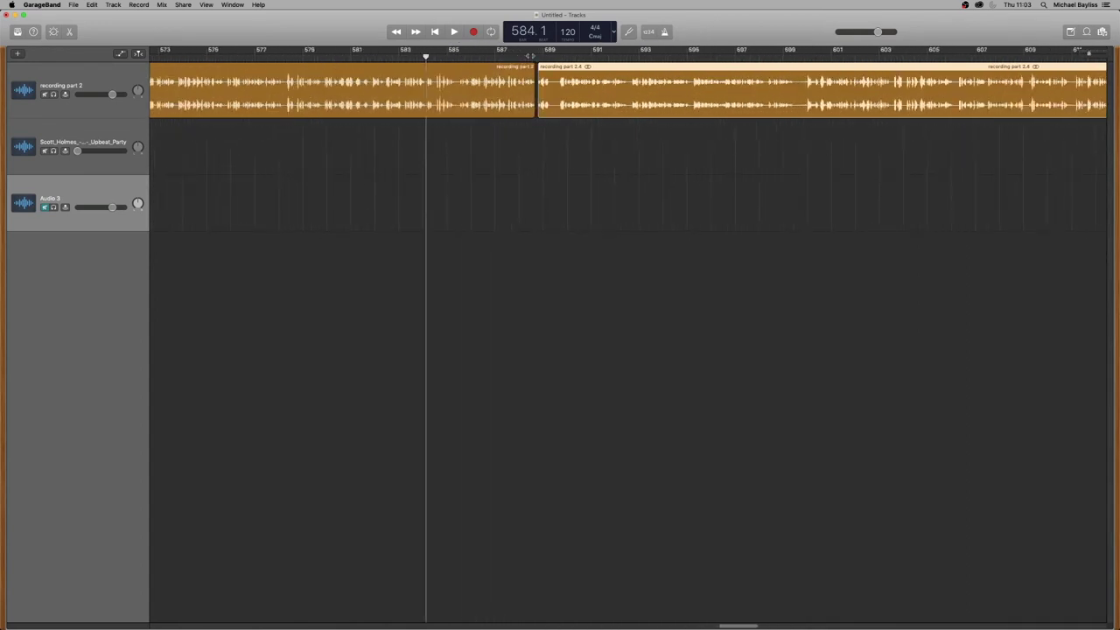
key(super+Right)
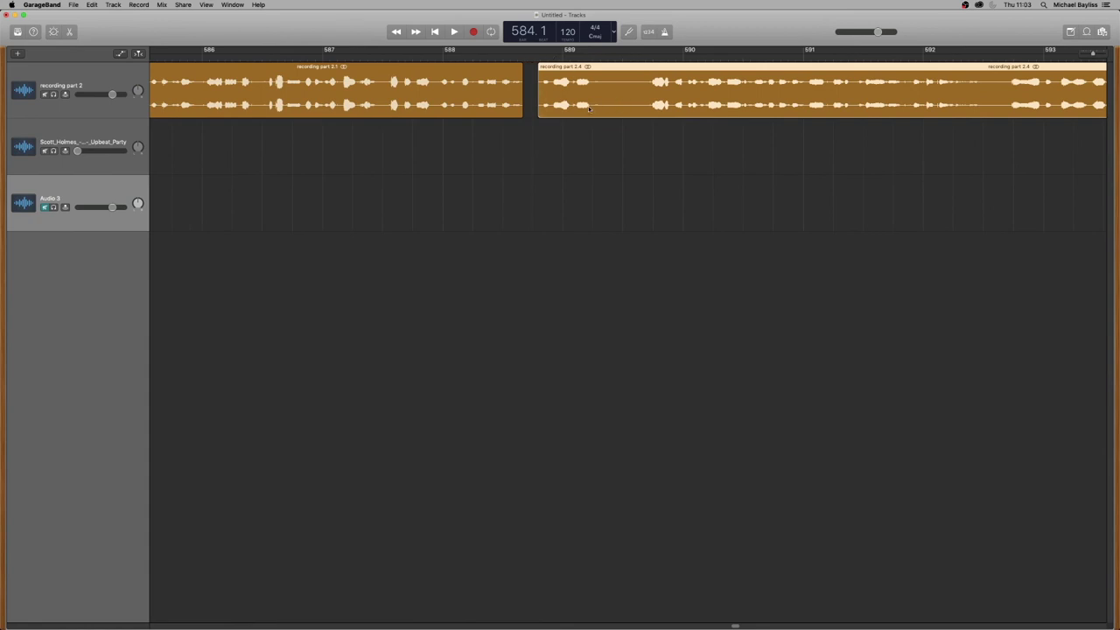
drag(589, 109, 571, 108)
Step: Play from just before the join at about bar 588.6 to check the closed gap, stopping at about bar 590
double_click(500, 57)
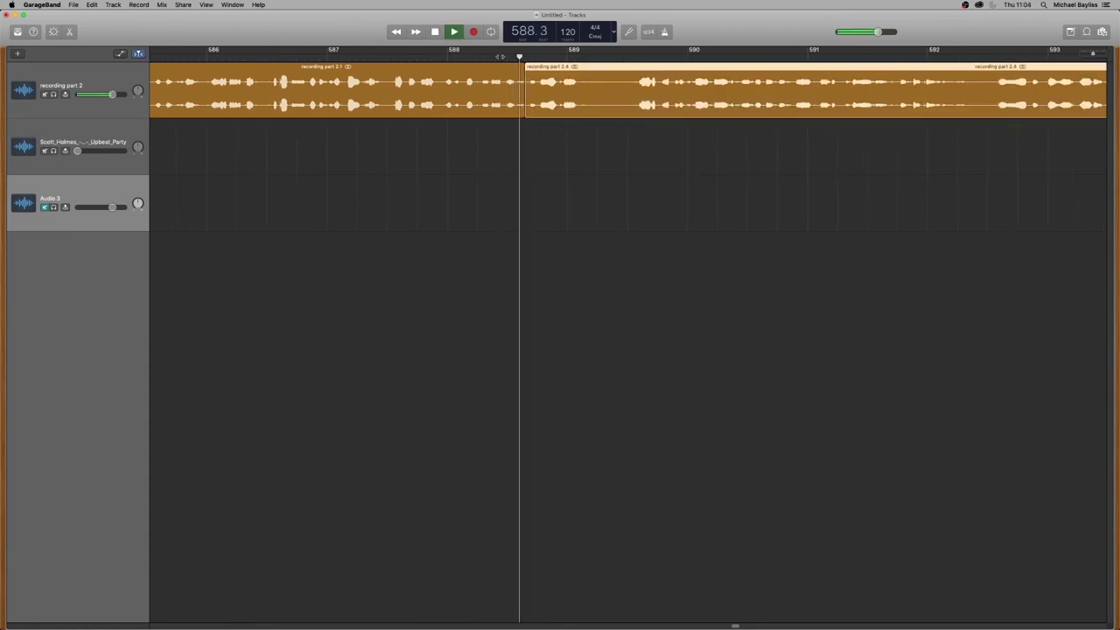
scroll(500, 57, left, 1)
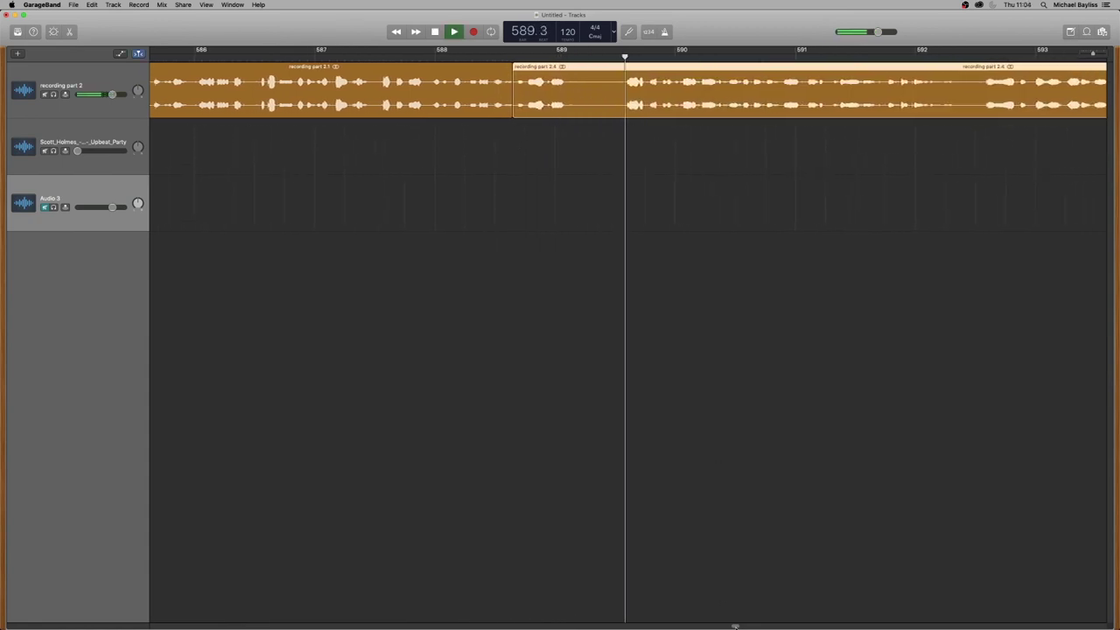
key(space)
Step: Set the playhead just before the closing music at about bar 886 and unmute the Audio 3 track
drag(738, 626, 1033, 567)
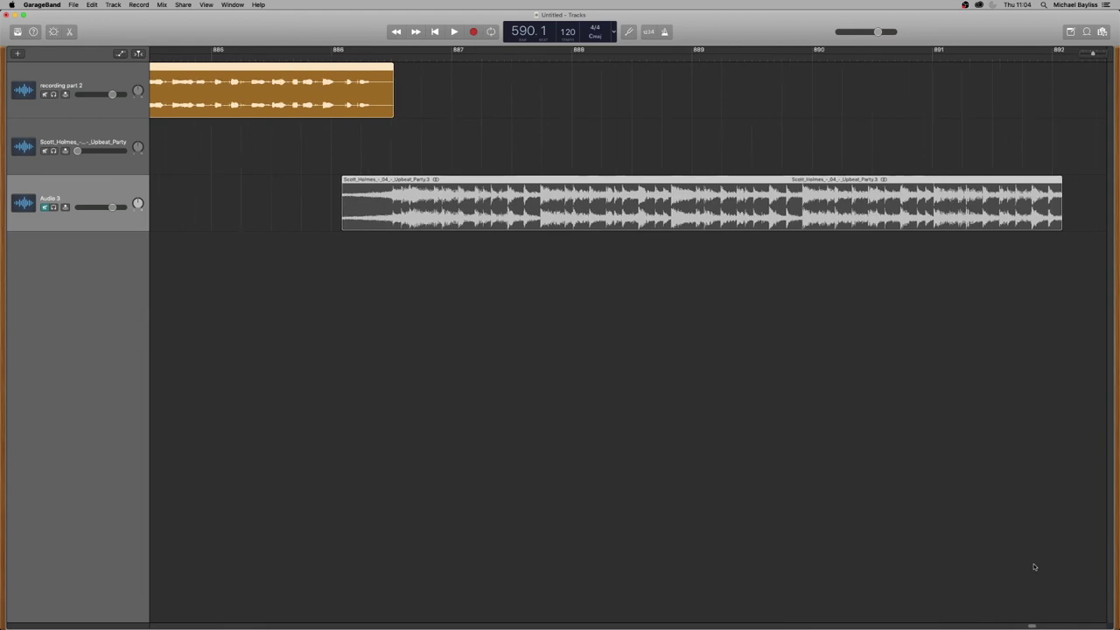
key(super+Left)
key(super+Left)
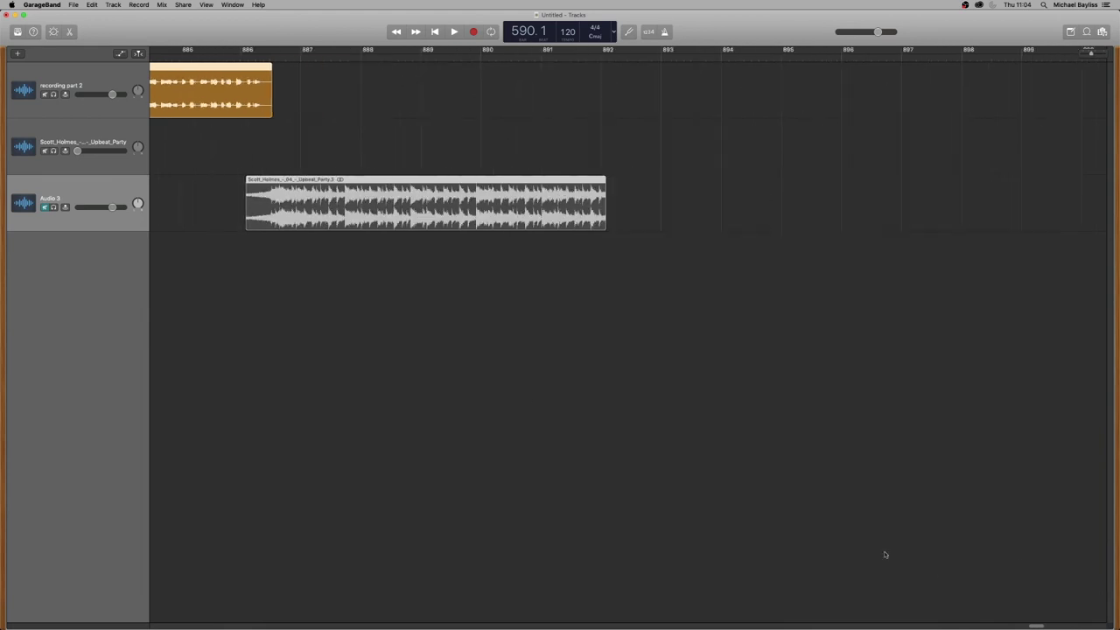
click(242, 58)
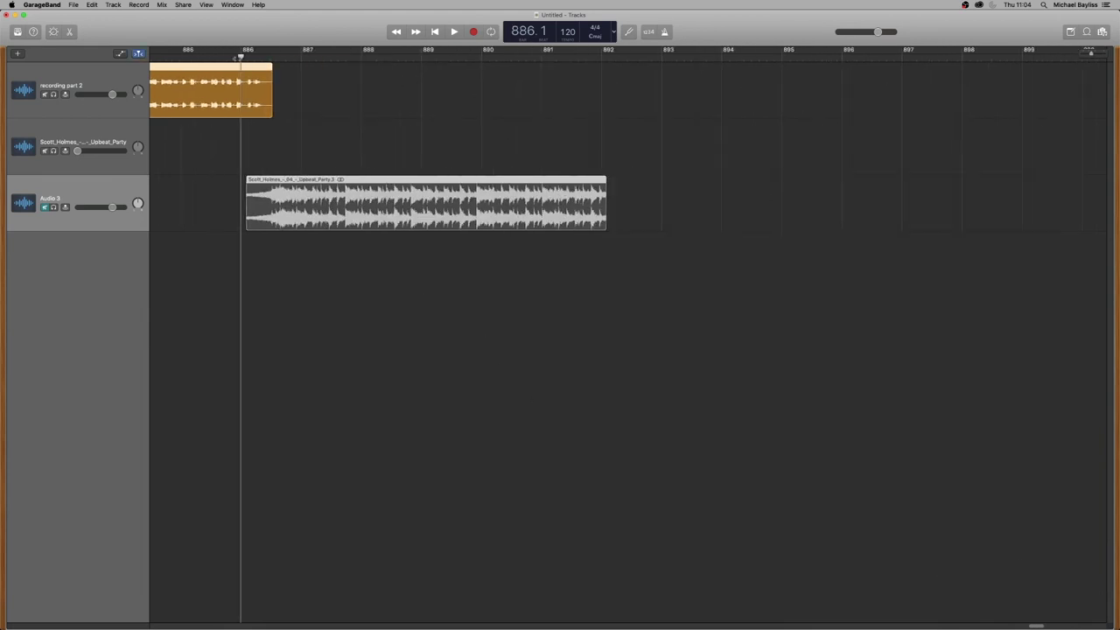
click(45, 207)
Step: Play the recording's end into the closing music, stop after bar 887, and return the playhead to about bar 886
key(space)
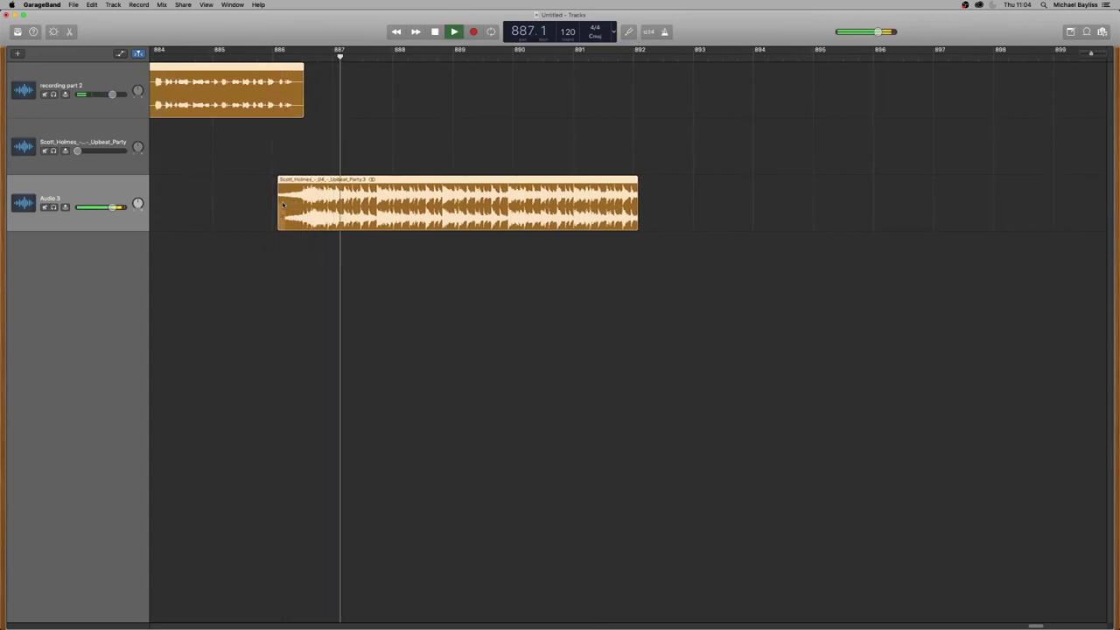
key(space)
click(276, 57)
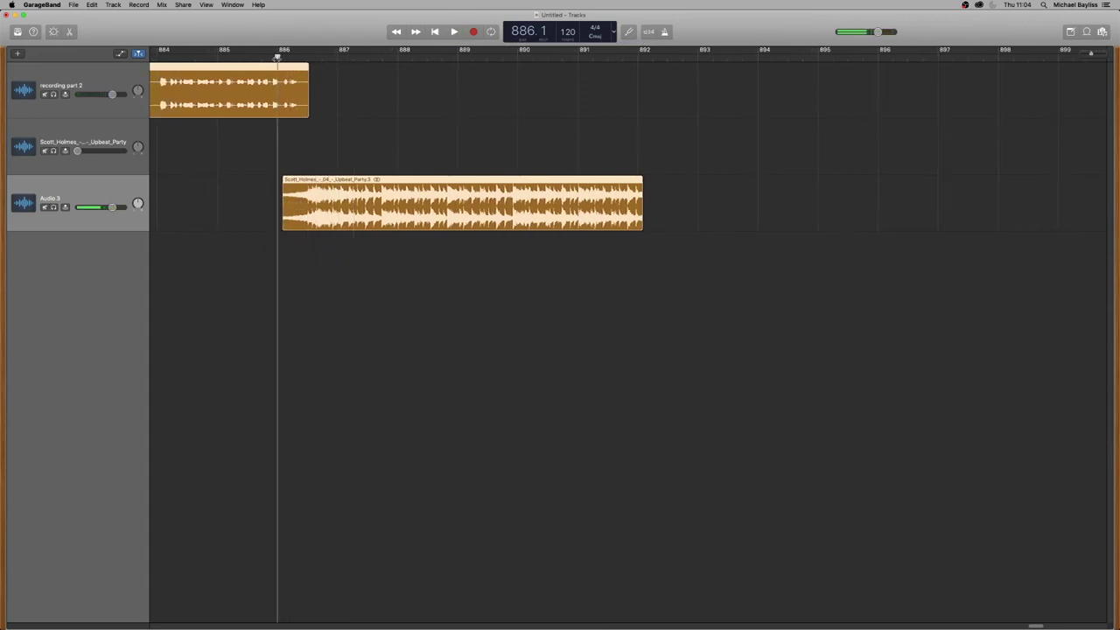
Step: Show the volume automation and fade the recording out to silence between about bars 886.2 and 886.8
key(a)
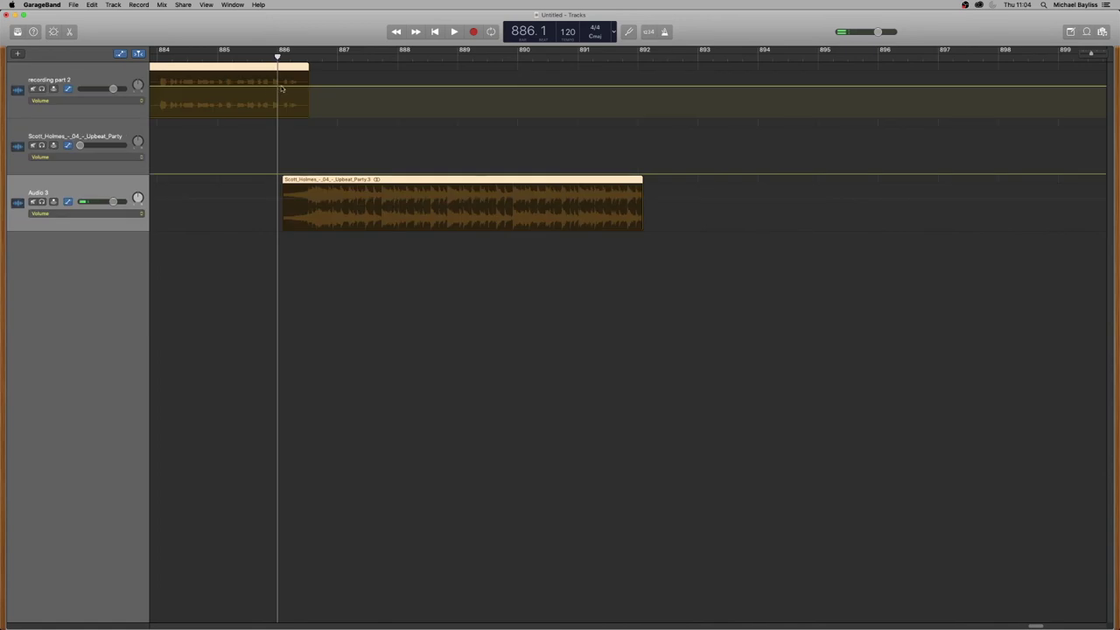
click(296, 87)
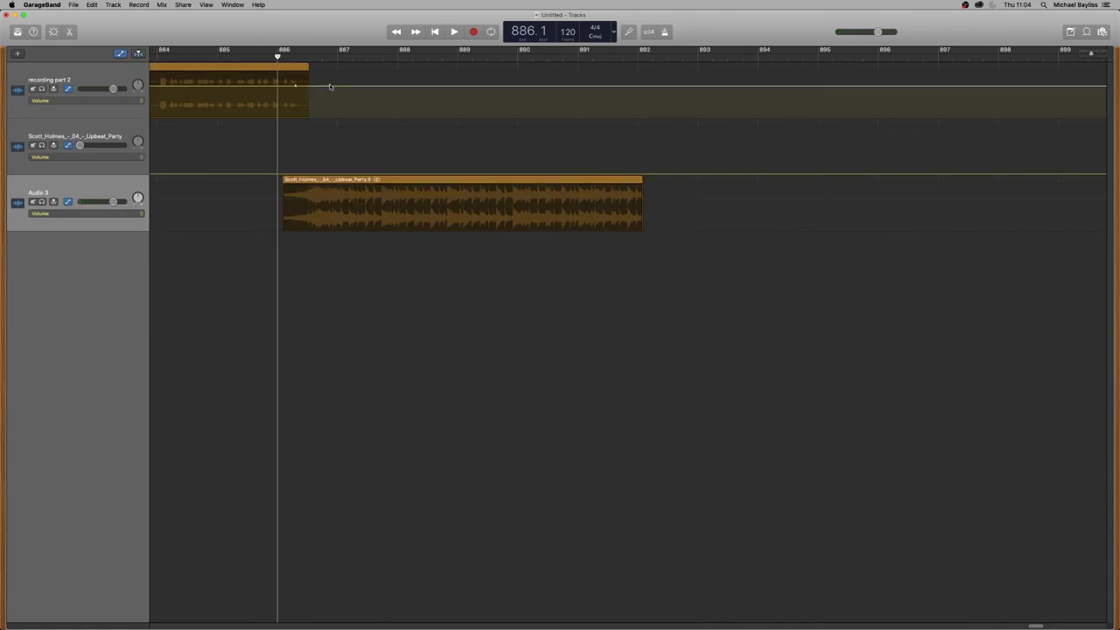
drag(330, 87, 326, 136)
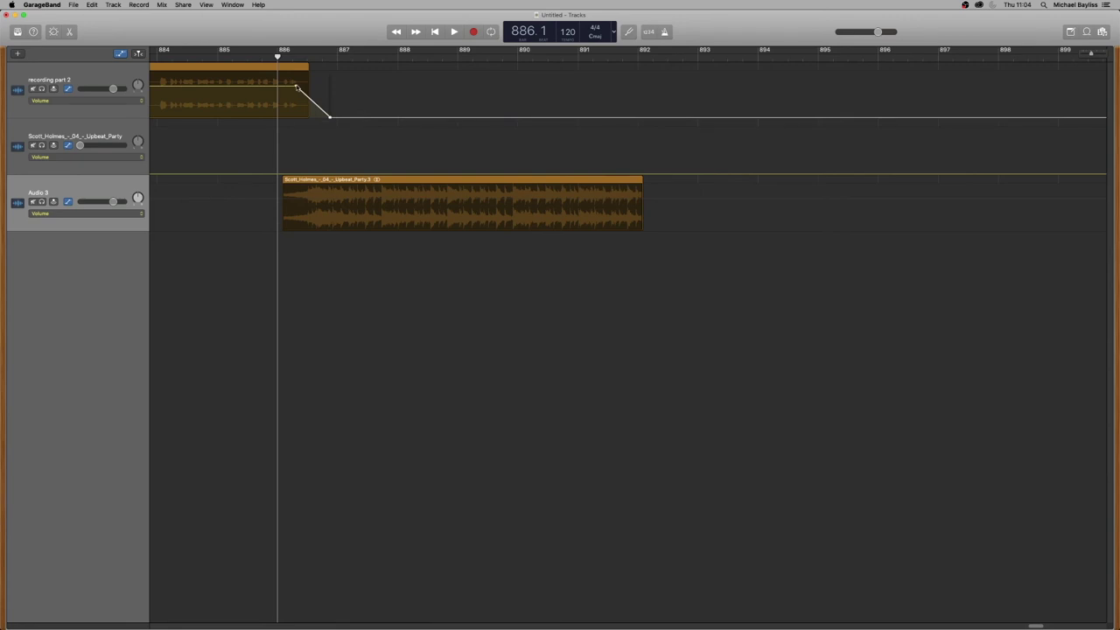
click(296, 89)
Step: Fade the closing music in between about bars 885.8 and 886.3, and fade it out between about bars 891.8 and 892.3
click(269, 202)
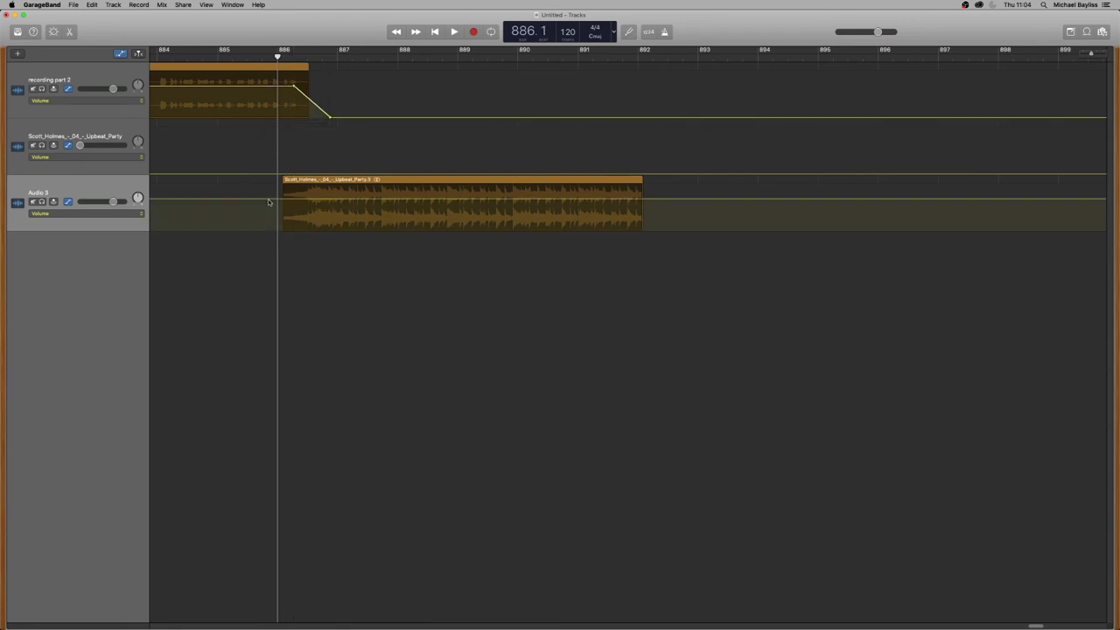
drag(267, 199, 300, 200)
click(298, 199)
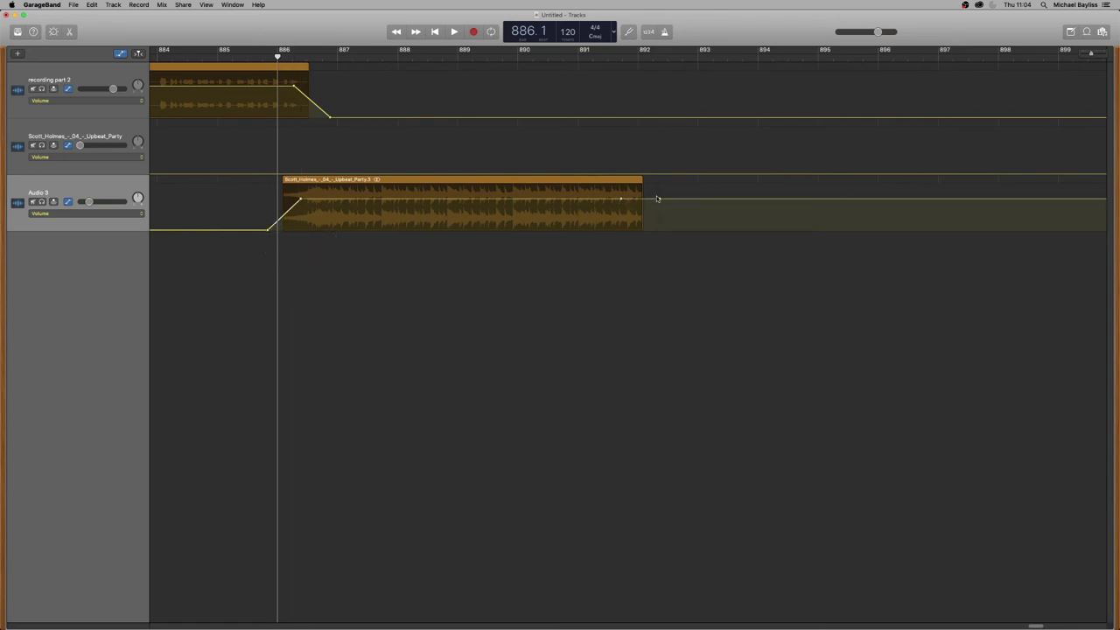
drag(659, 199, 625, 200)
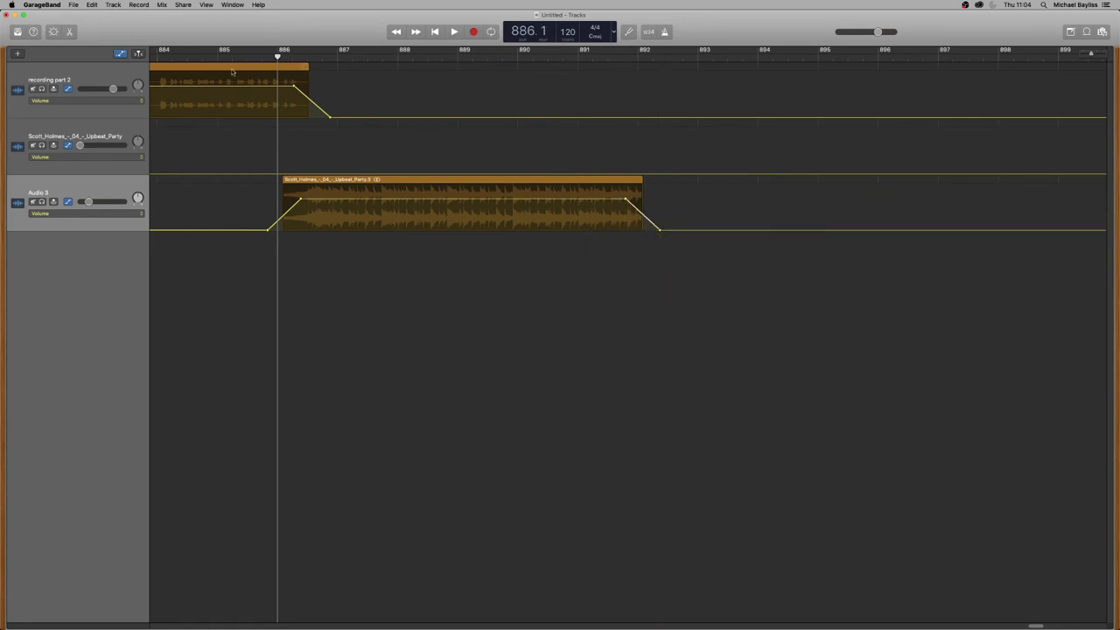
Step: Play the transition into the closing music, restarting from about bar 885.2 and stopping after bar 887
key(space)
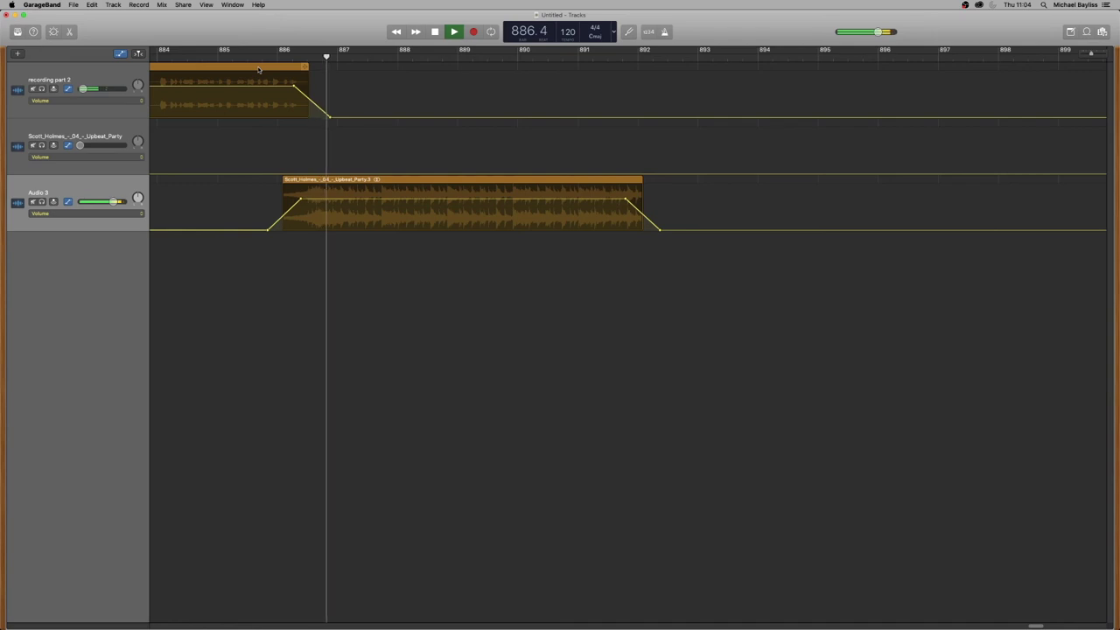
click(232, 56)
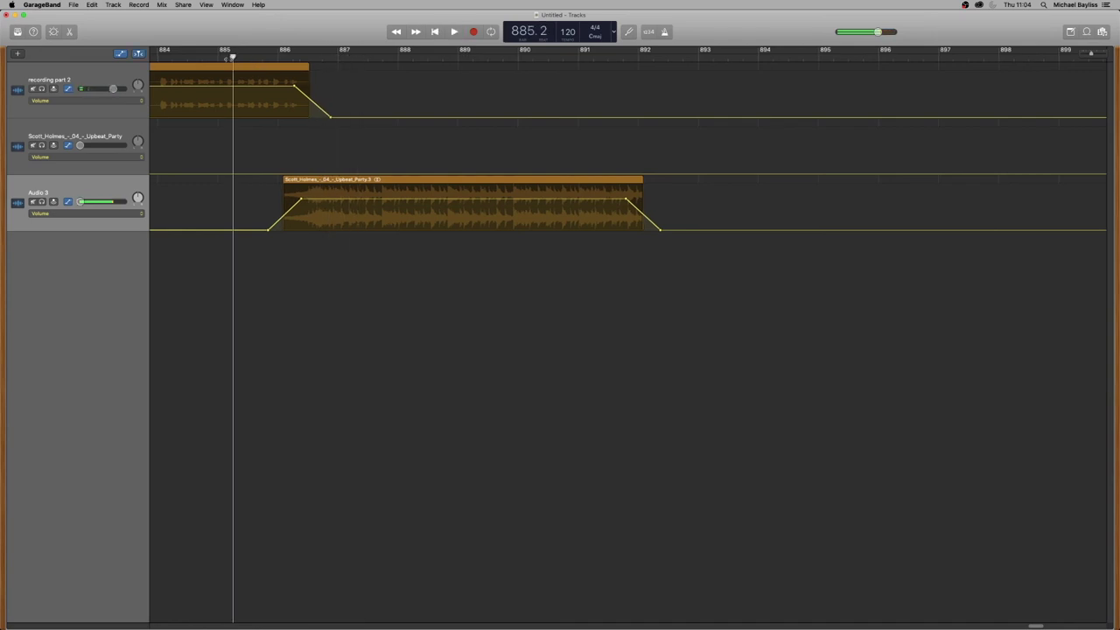
scroll(298, 80, left, 2)
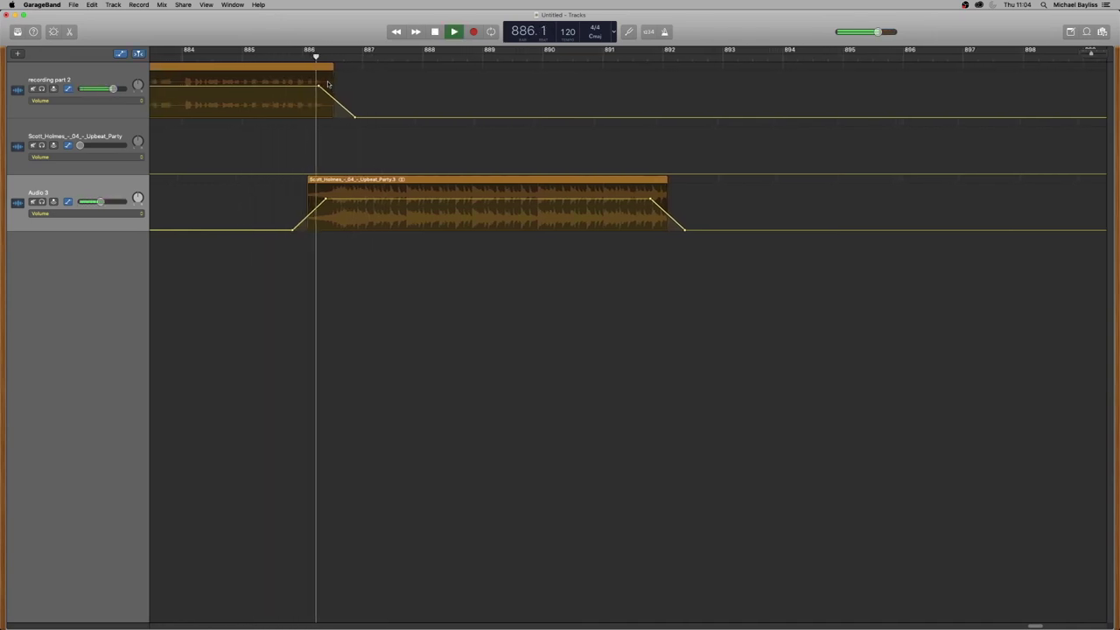
scroll(327, 84, left, 2)
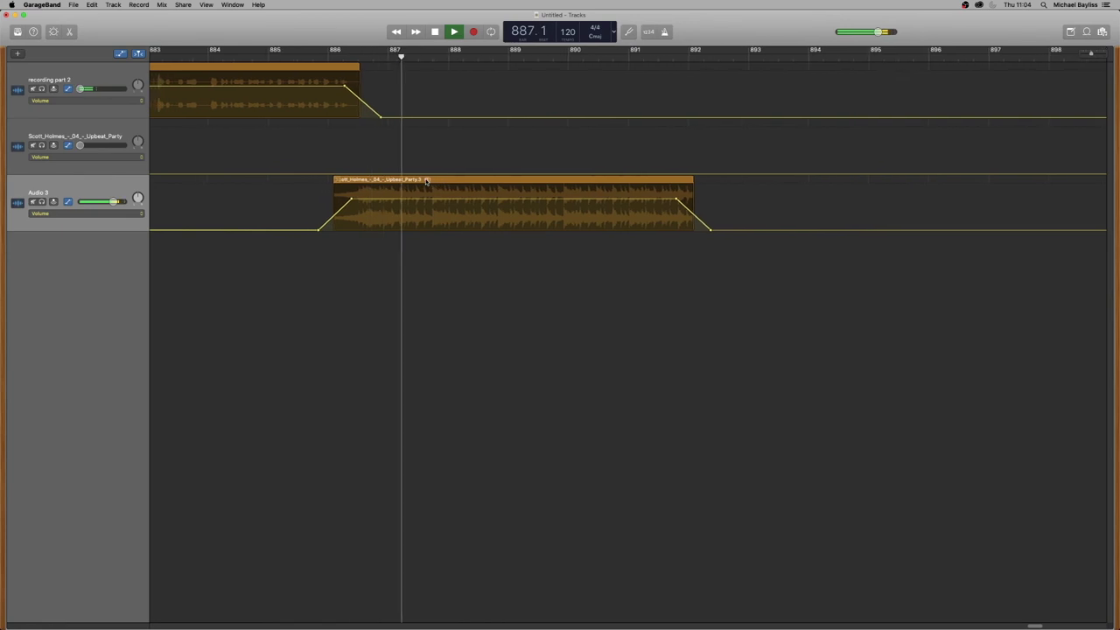
key(space)
Step: Hide the volume automation and bring the whole project timeline into view
key(a)
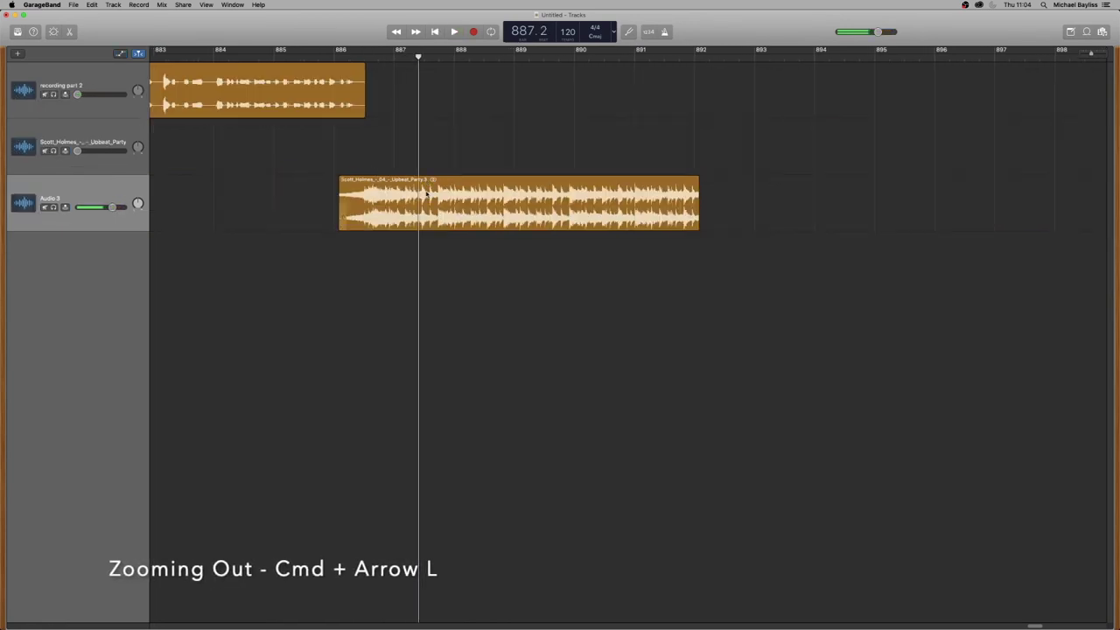
key(super+Left)
key(super+Left)
key(super+Left)
key(super+Left)
key(super+Left)
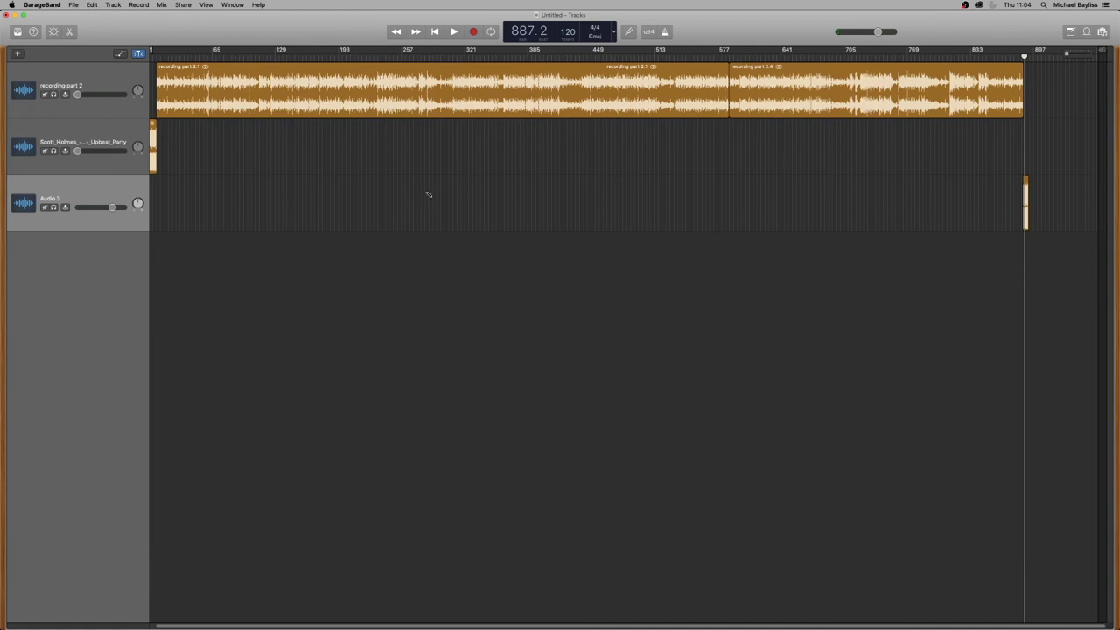
Step: Select all regions and export the song to the Desktop as "Podcast edit" in WAVE format, Uncompressed 16-bit (CD Quality)
key(super+a)
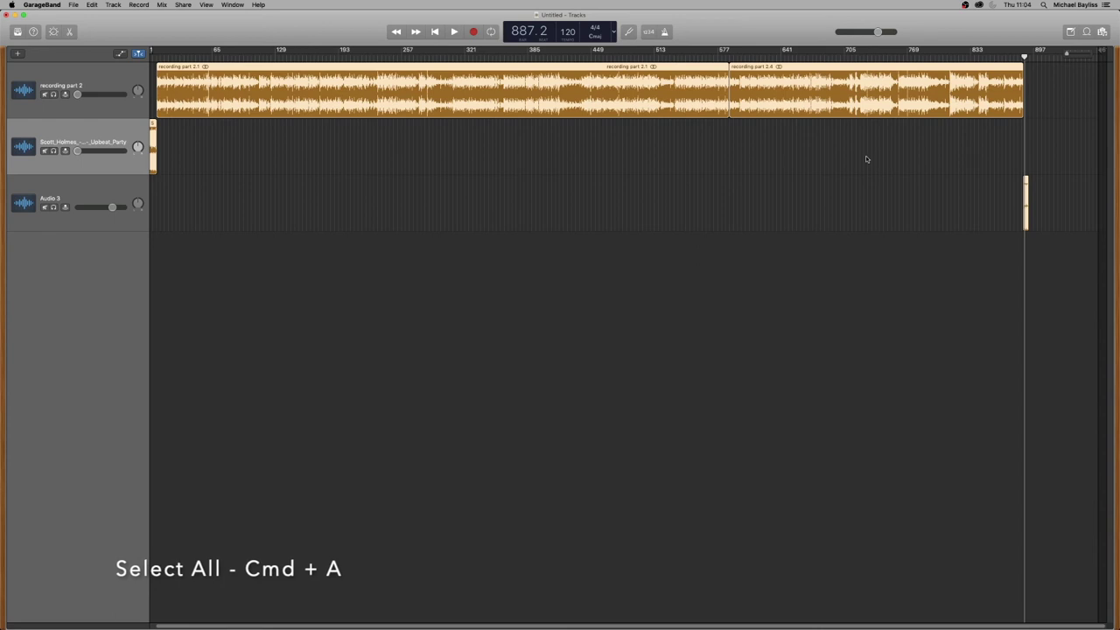
click(184, 5)
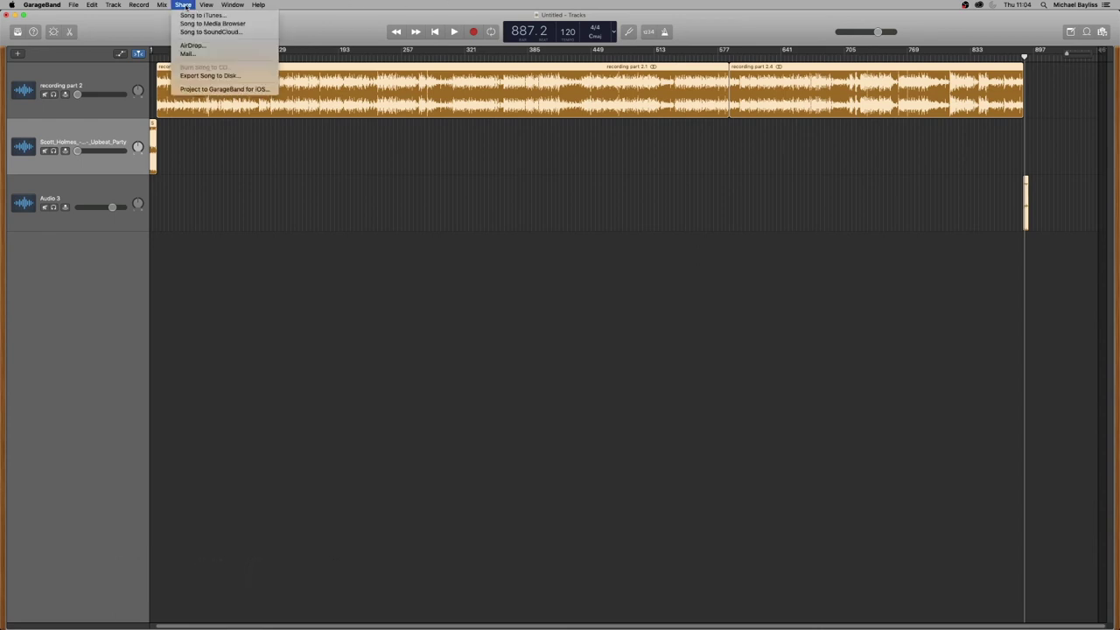
click(193, 76)
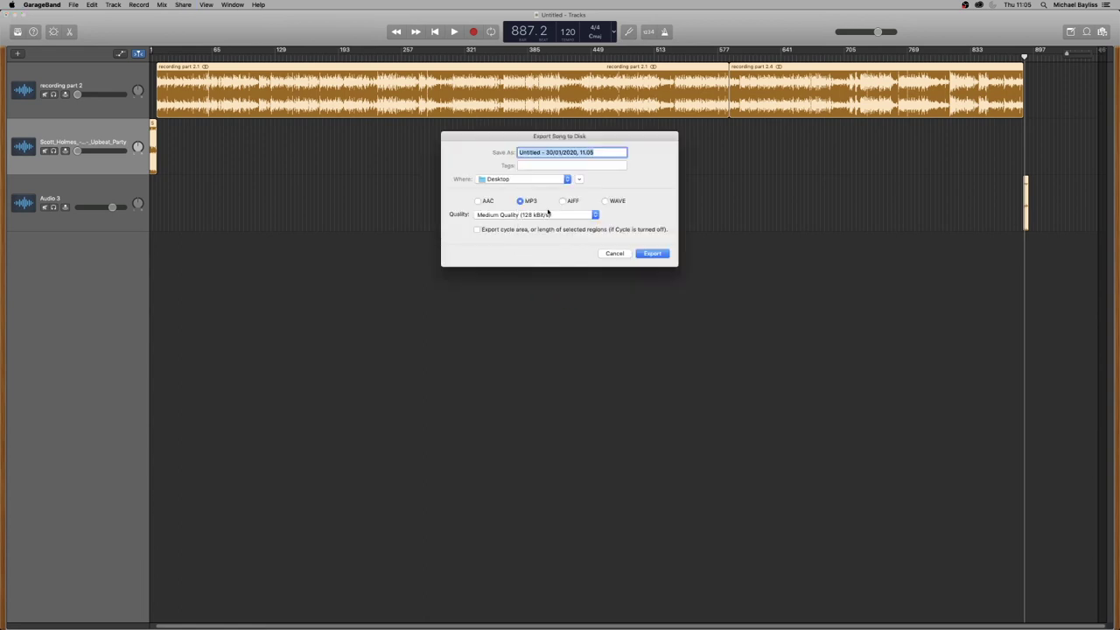
click(606, 202)
click(555, 215)
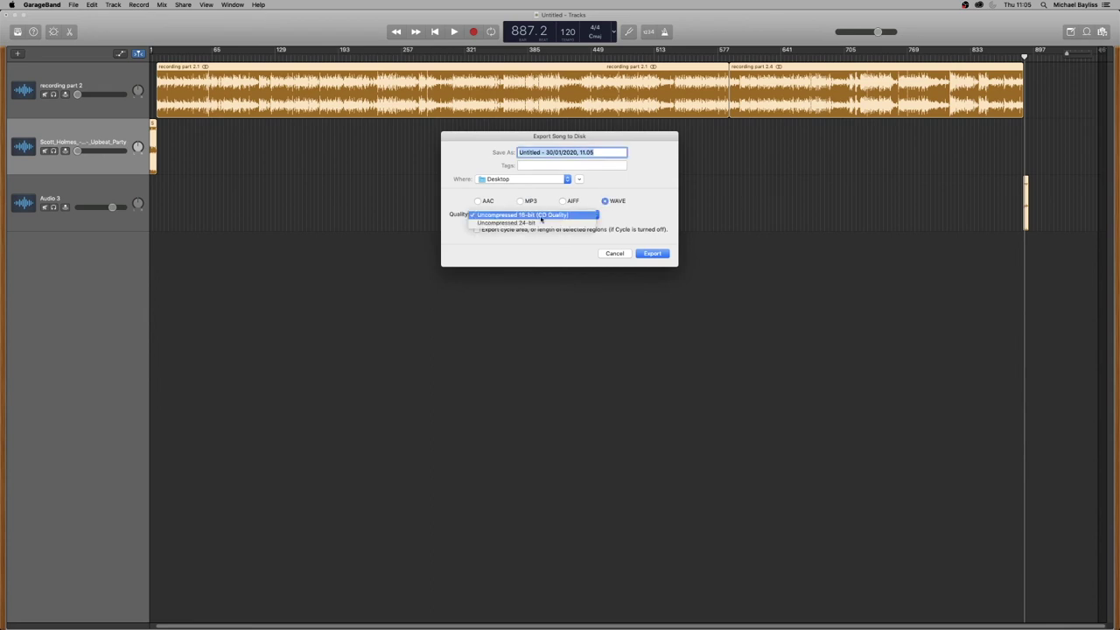
click(529, 215)
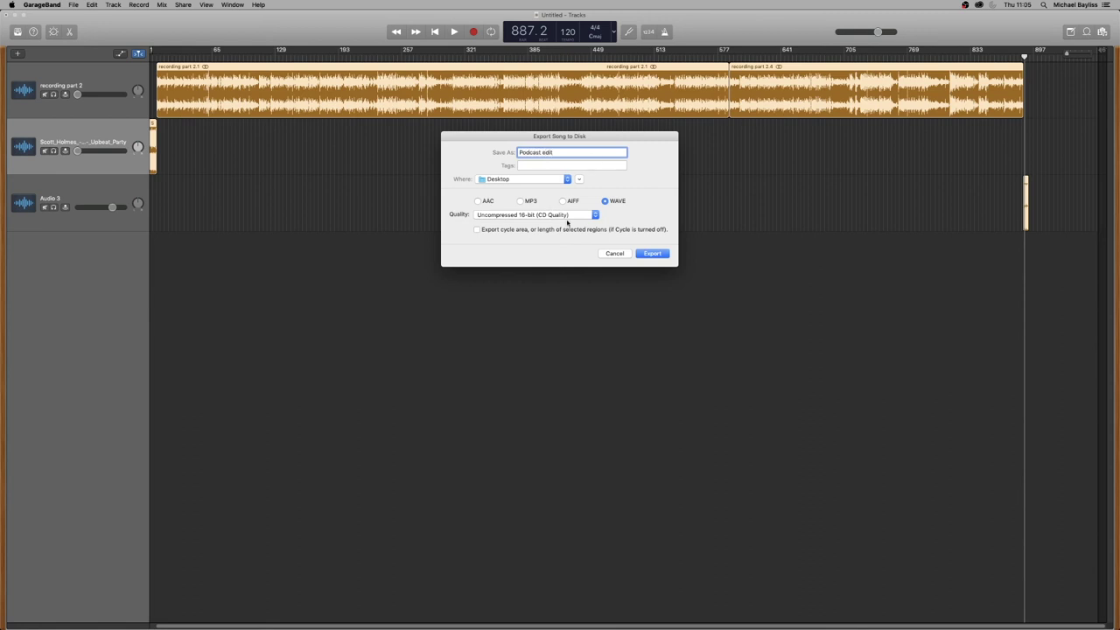
click(649, 254)
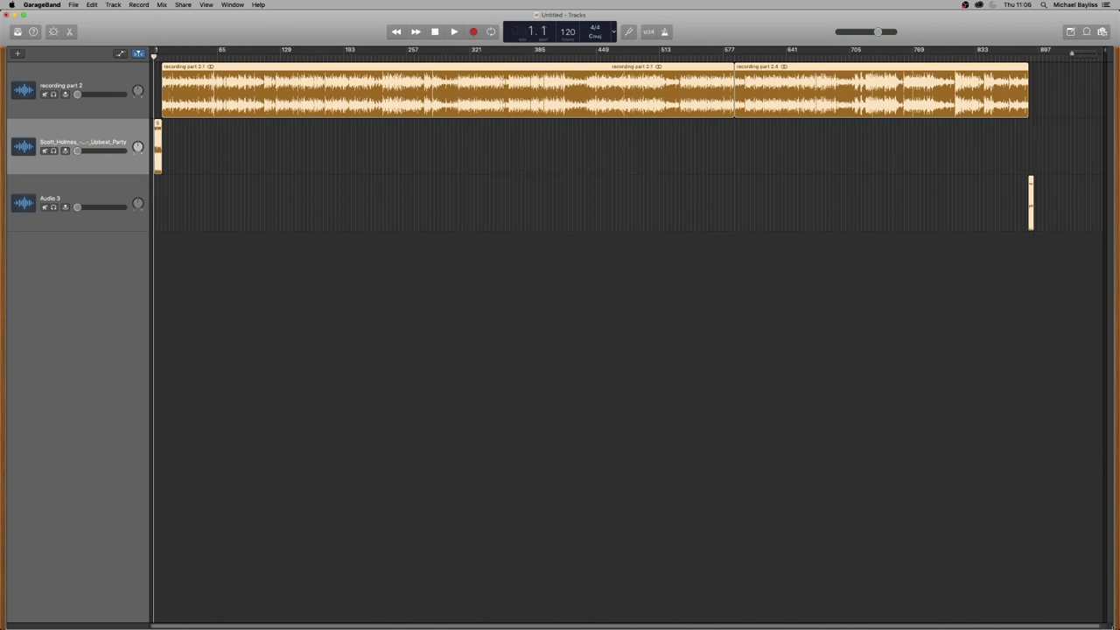
Step: Narrow the project window to uncover the desktop, and move Podcast edit.wav to an empty desktop area, leaving it selected
drag(1111, 625, 785, 597)
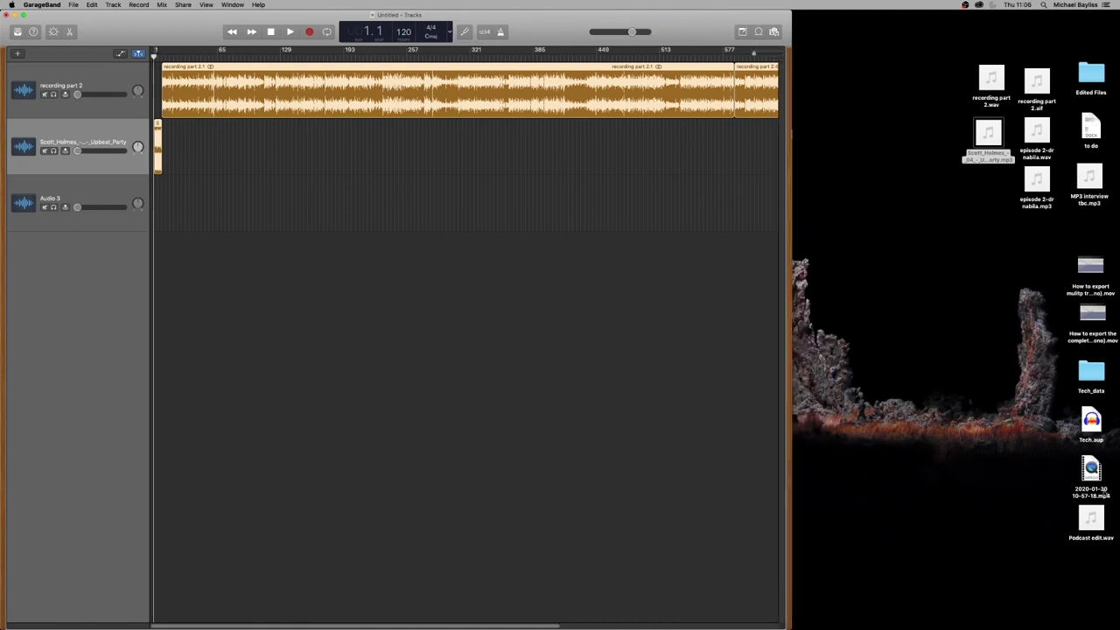
drag(1090, 517, 896, 298)
drag(848, 251, 966, 369)
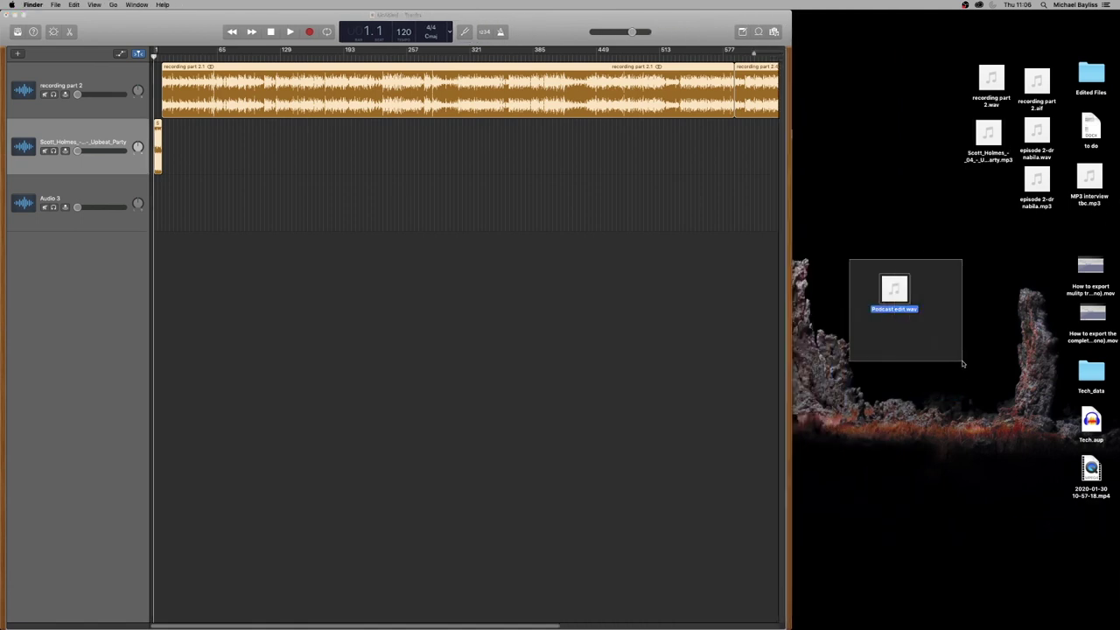